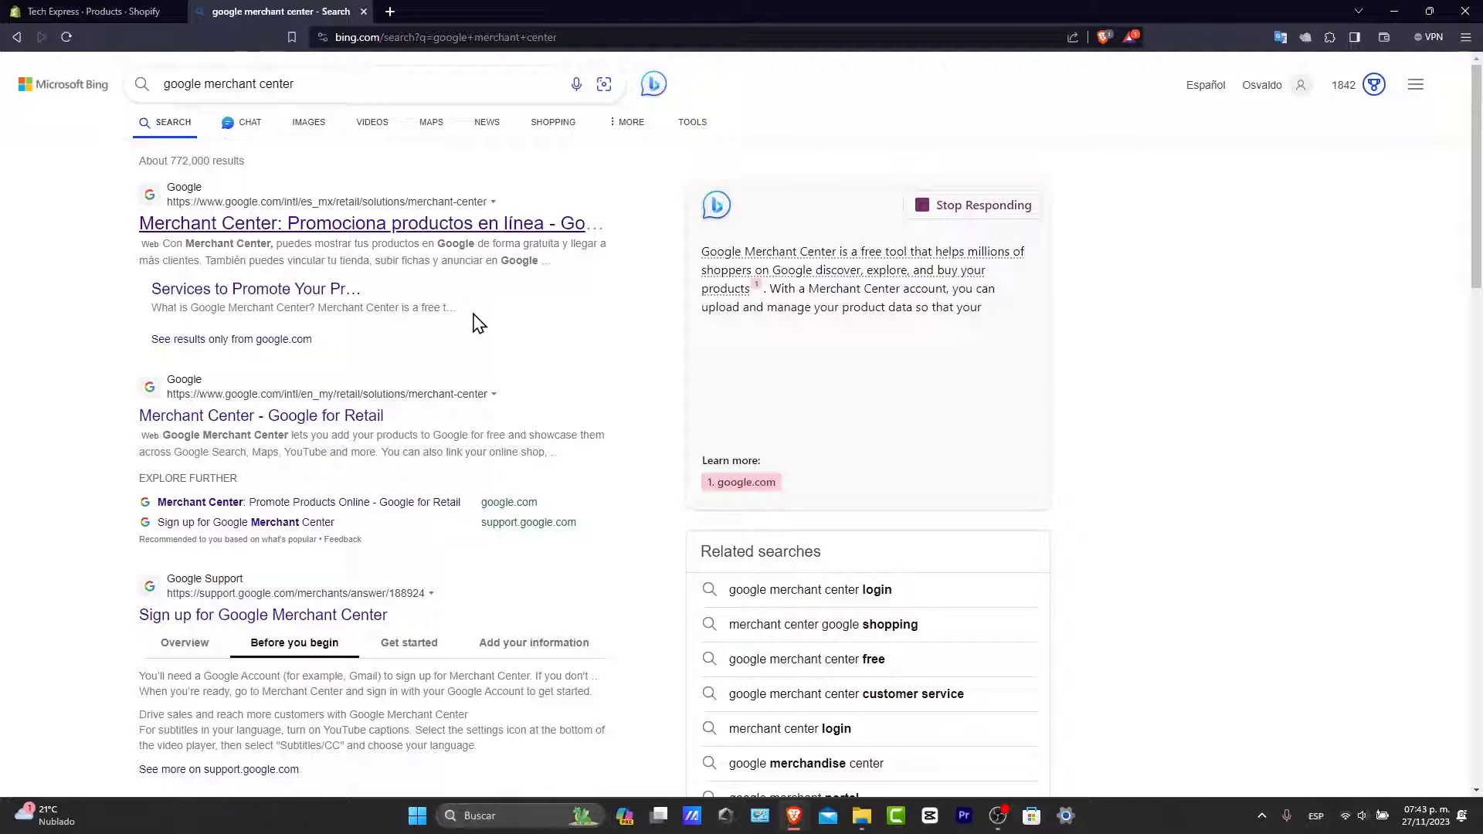
# Open the 'Merchant Center - Google for Retail' result from the Bing search results
pyautogui.click(214, 421)
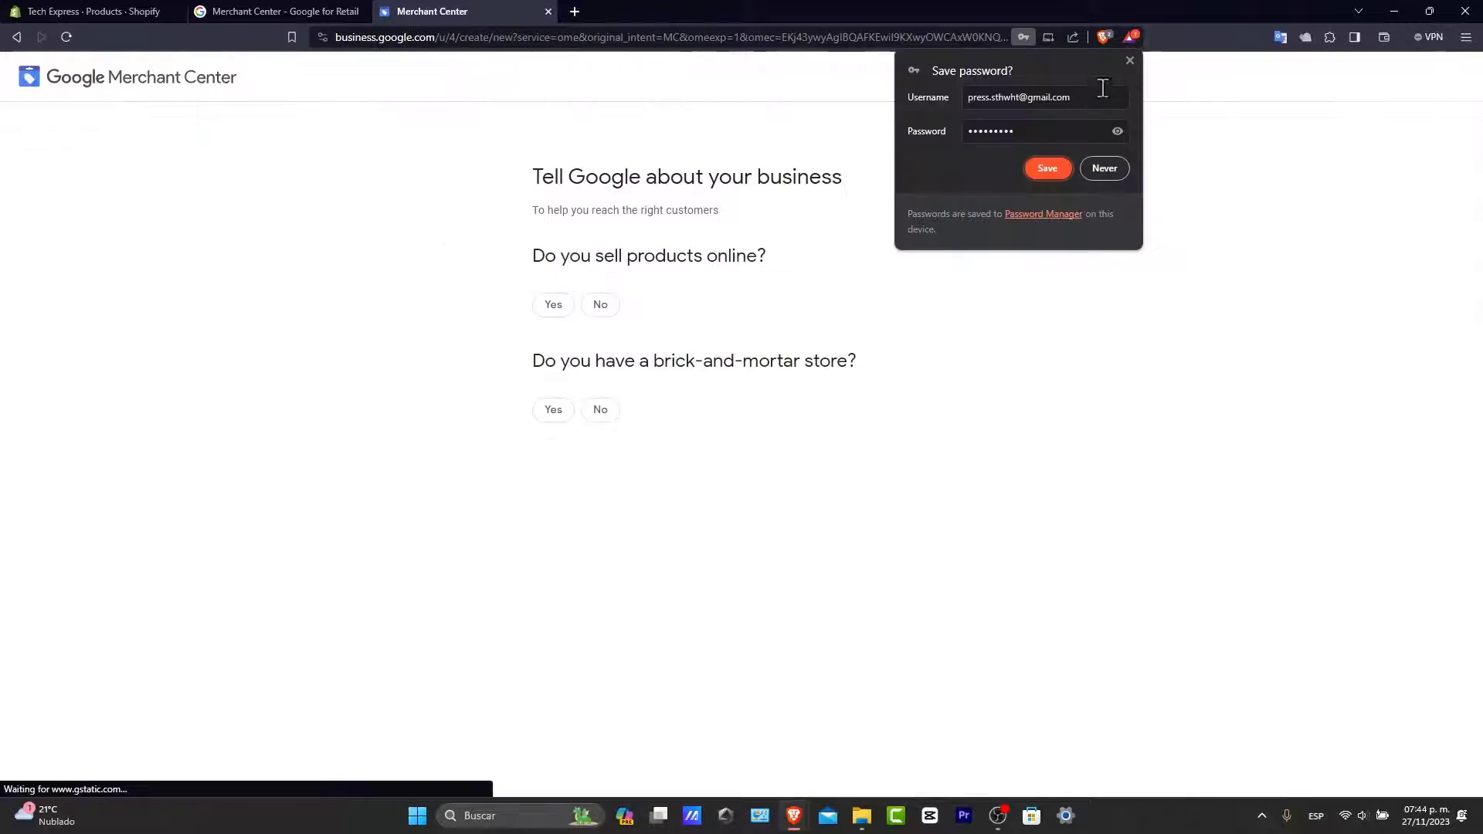
# Dismiss the save-password prompt, then answer No to selling online and Yes to a physical store
pyautogui.click(1125, 58)
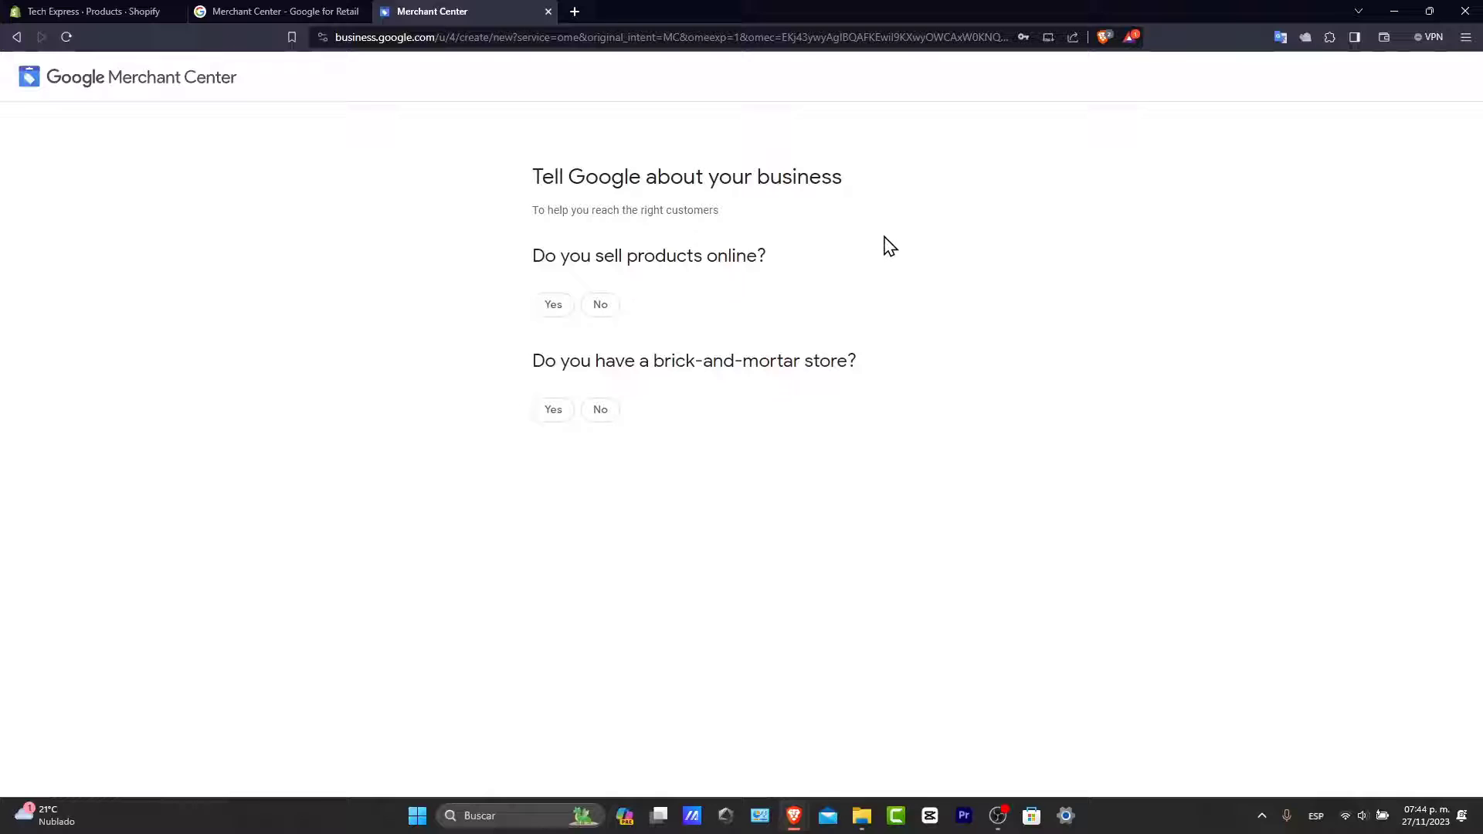
pyautogui.click(596, 311)
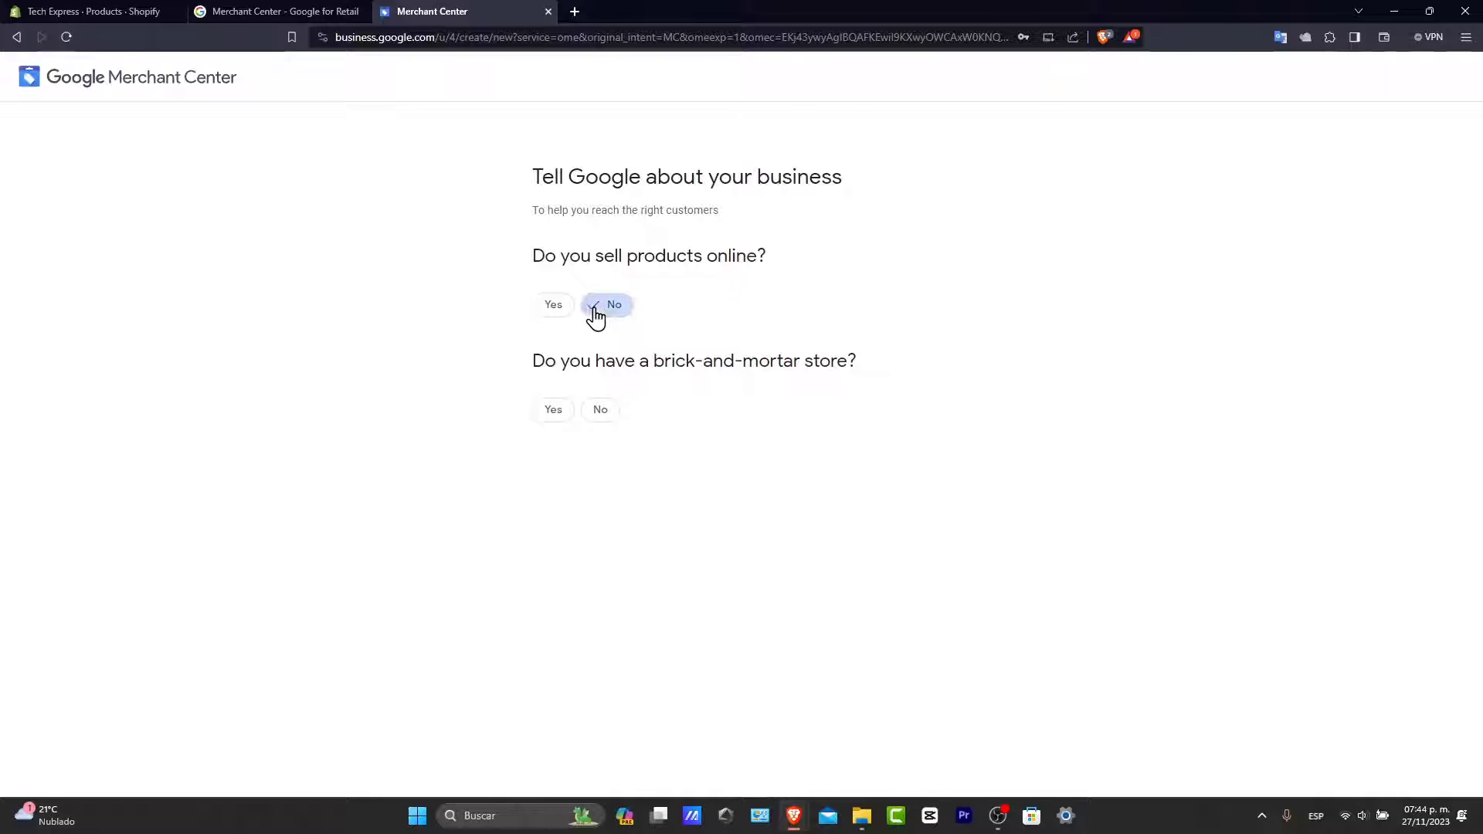
pyautogui.click(562, 311)
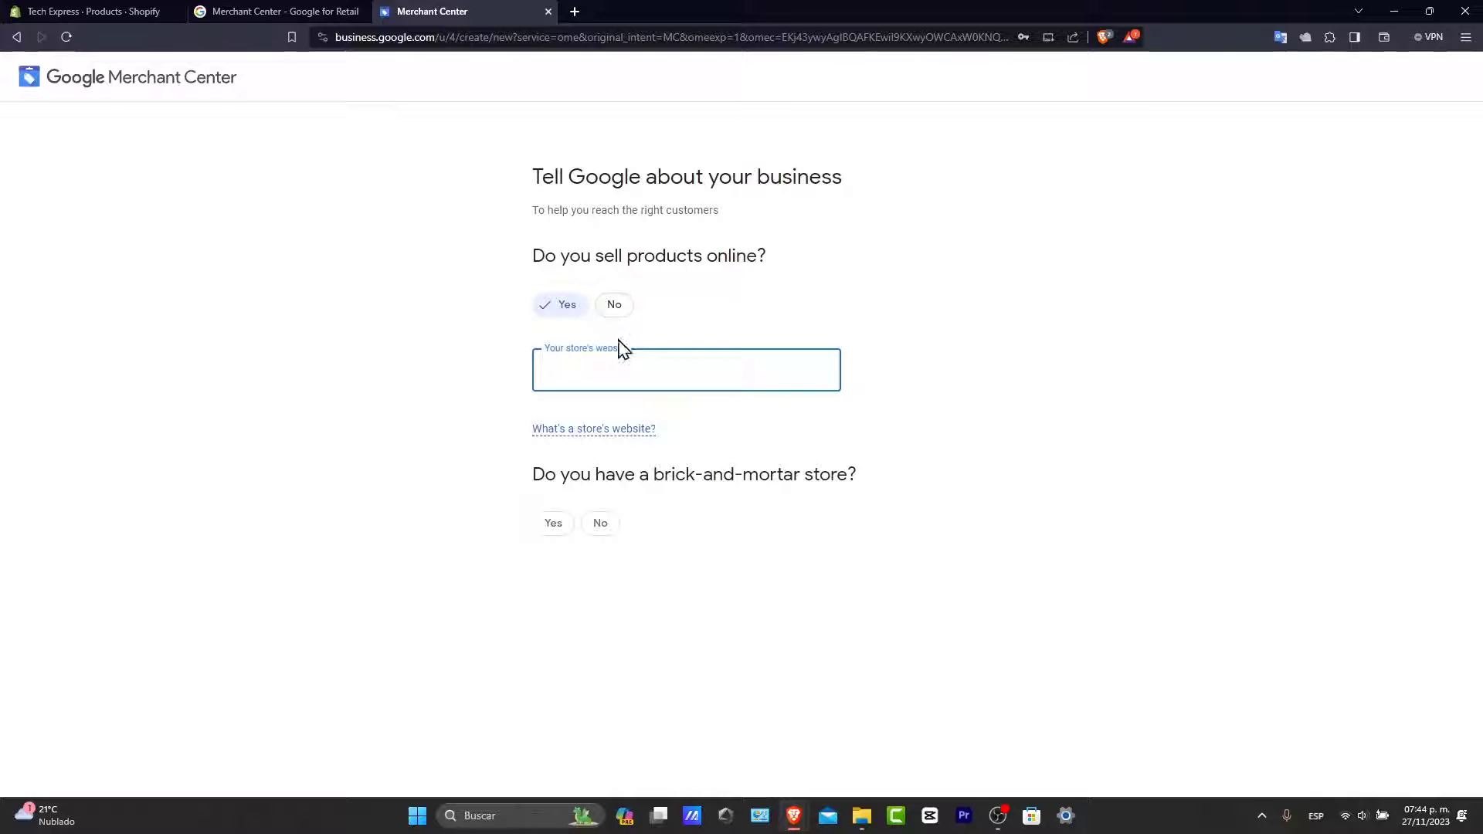
pyautogui.click(611, 314)
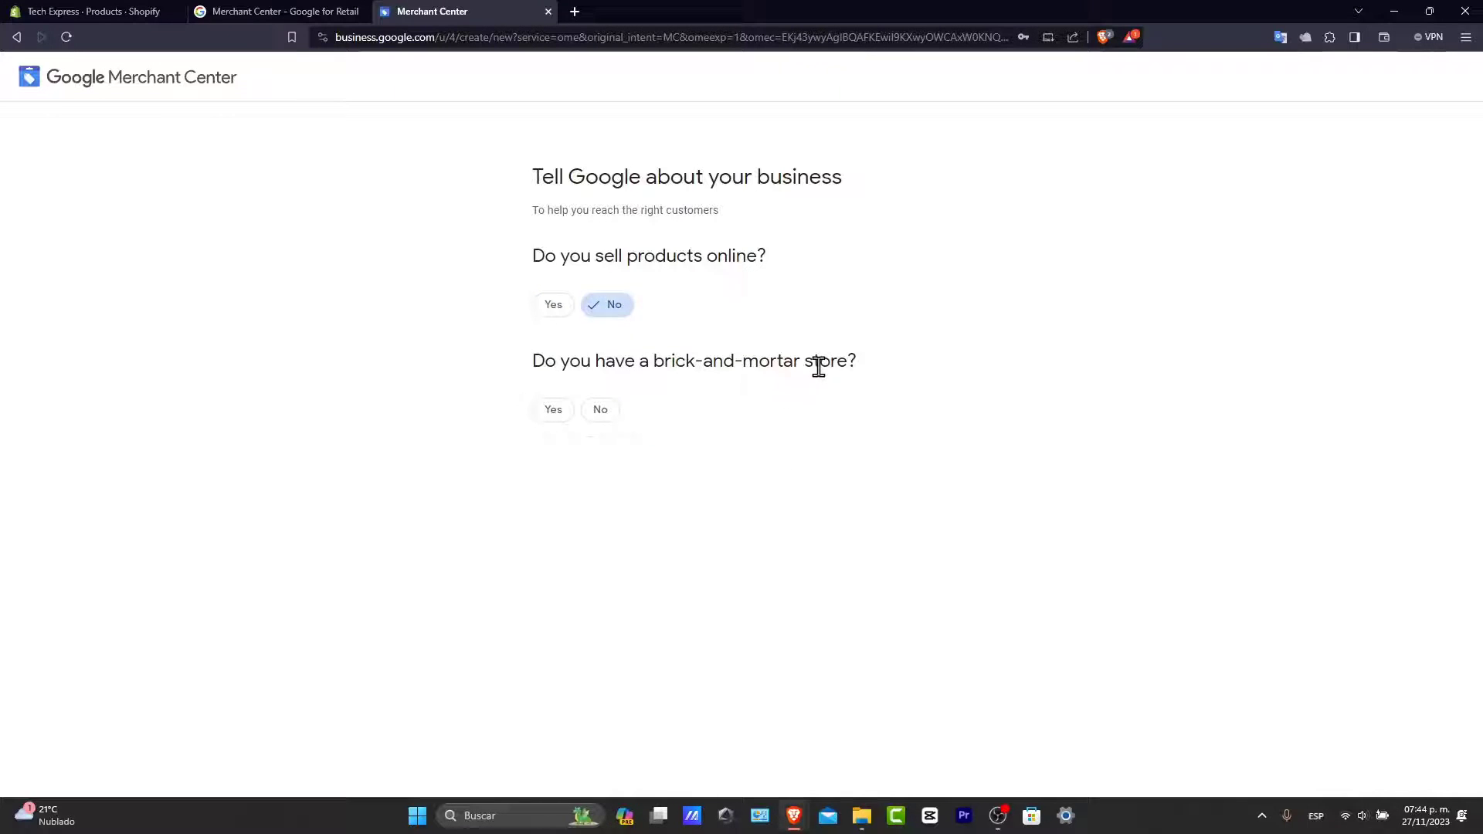
pyautogui.moveTo(817, 364); pyautogui.dragTo(679, 404)
pyautogui.click(600, 409)
pyautogui.click(548, 411)
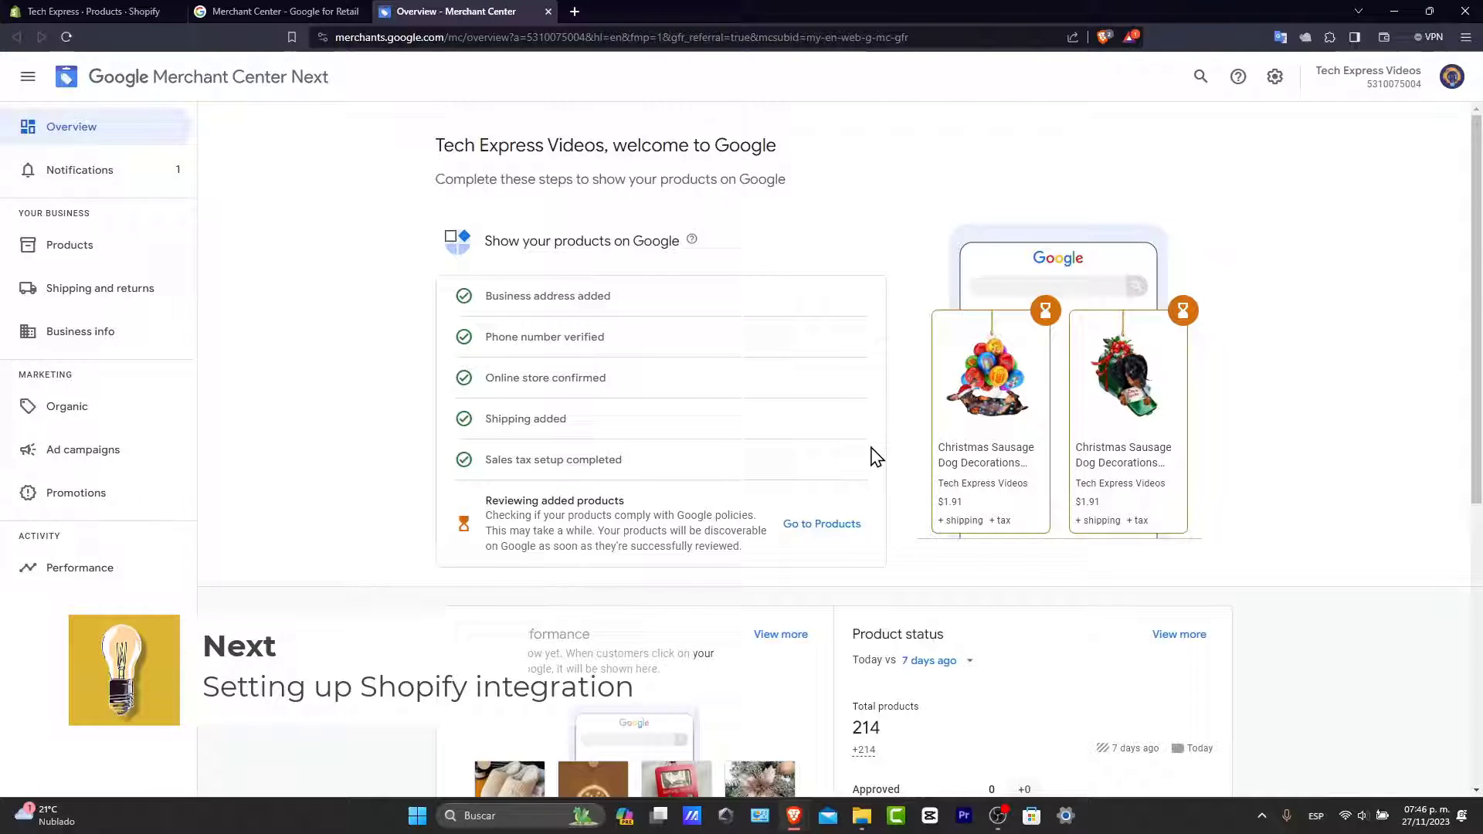
# Show the Stores tab under the Business info section
pyautogui.scroll(-3, 869, 463)
pyautogui.scroll(-3, 867, 479)
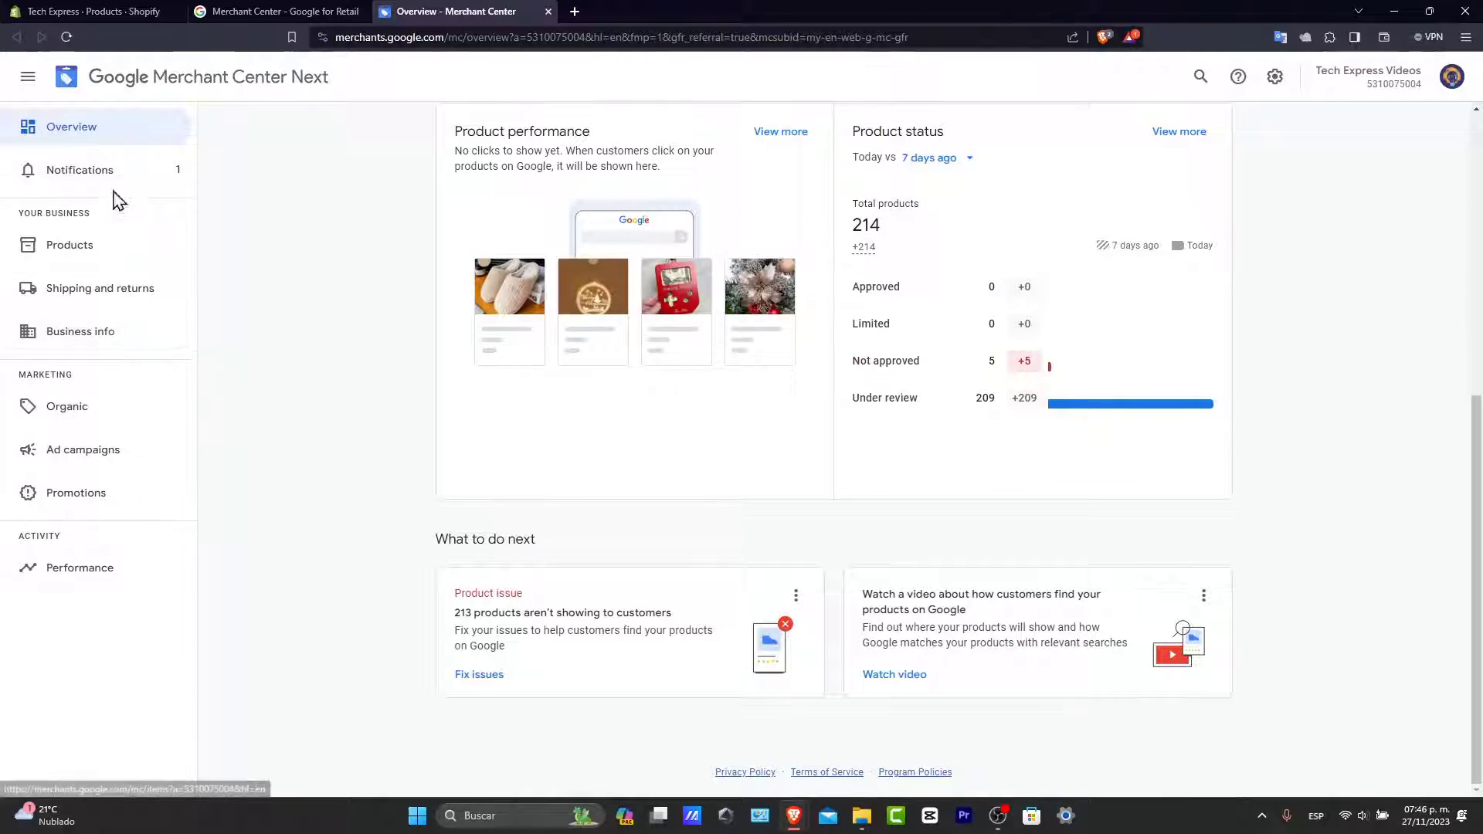
pyautogui.click(156, 327)
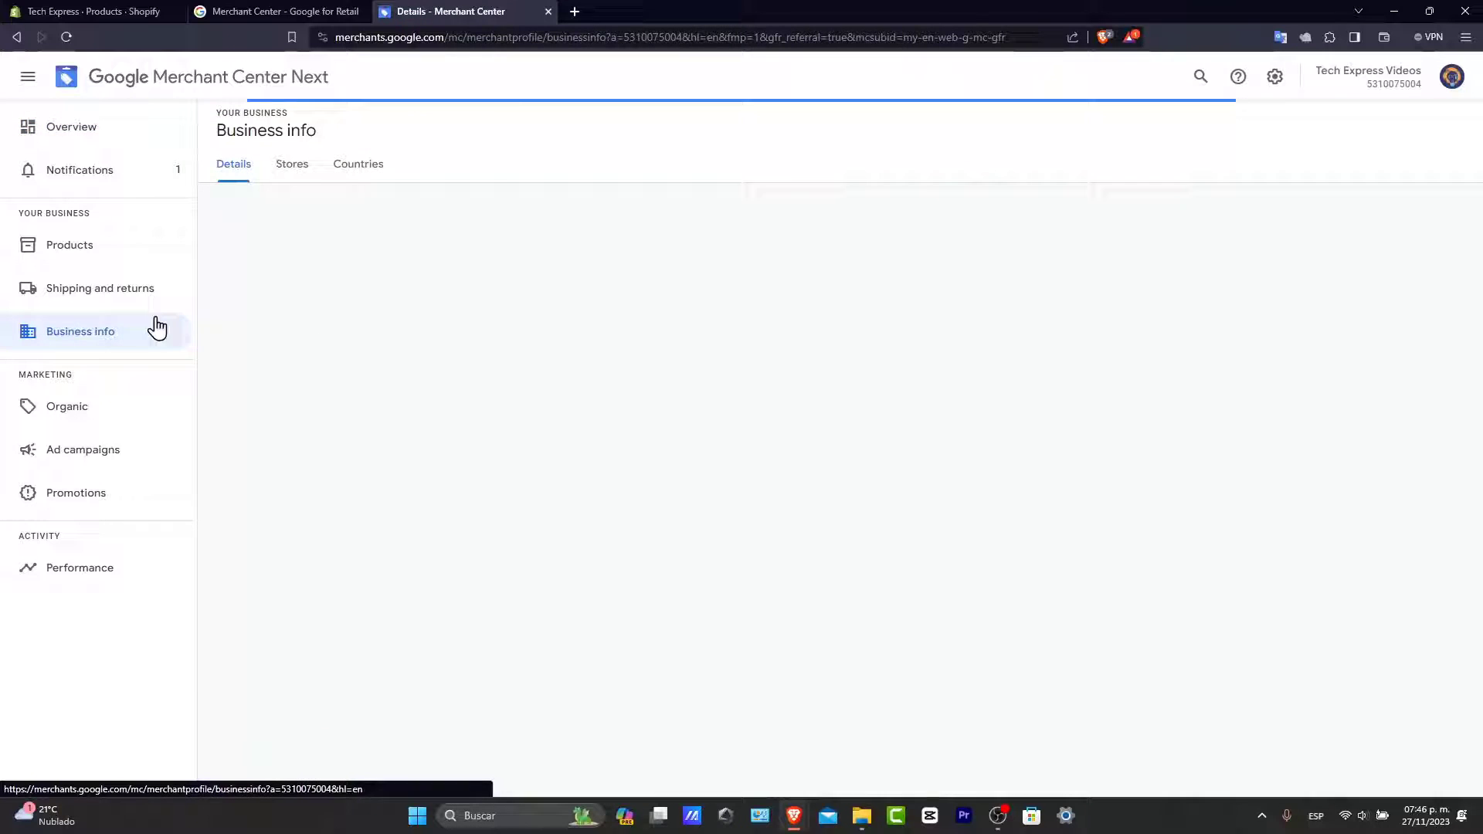
pyautogui.click(300, 164)
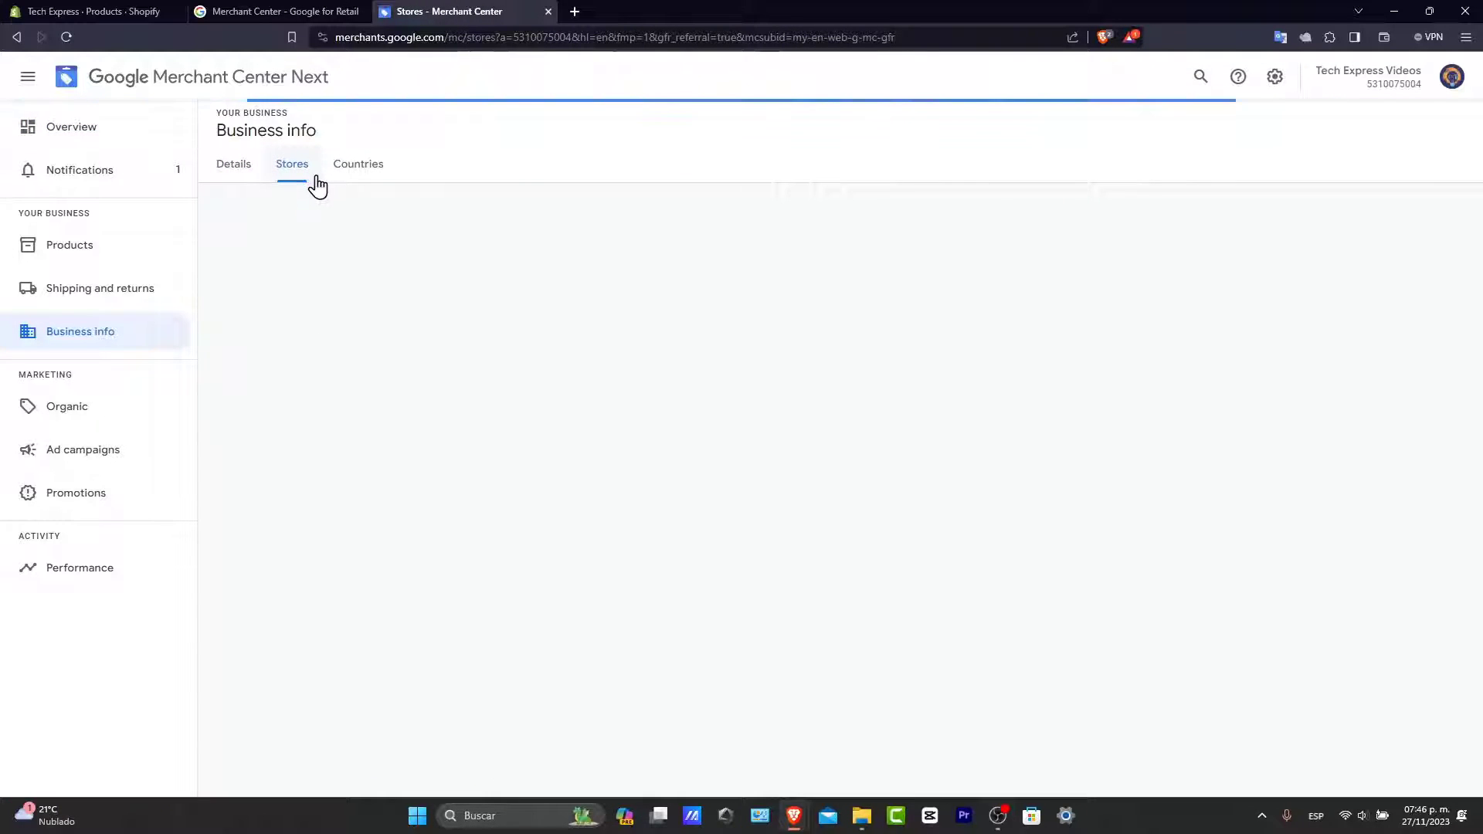
# Open Shopify's Google & YouTube sales channel and dismiss the email notifications banner
pyautogui.click(126, 11)
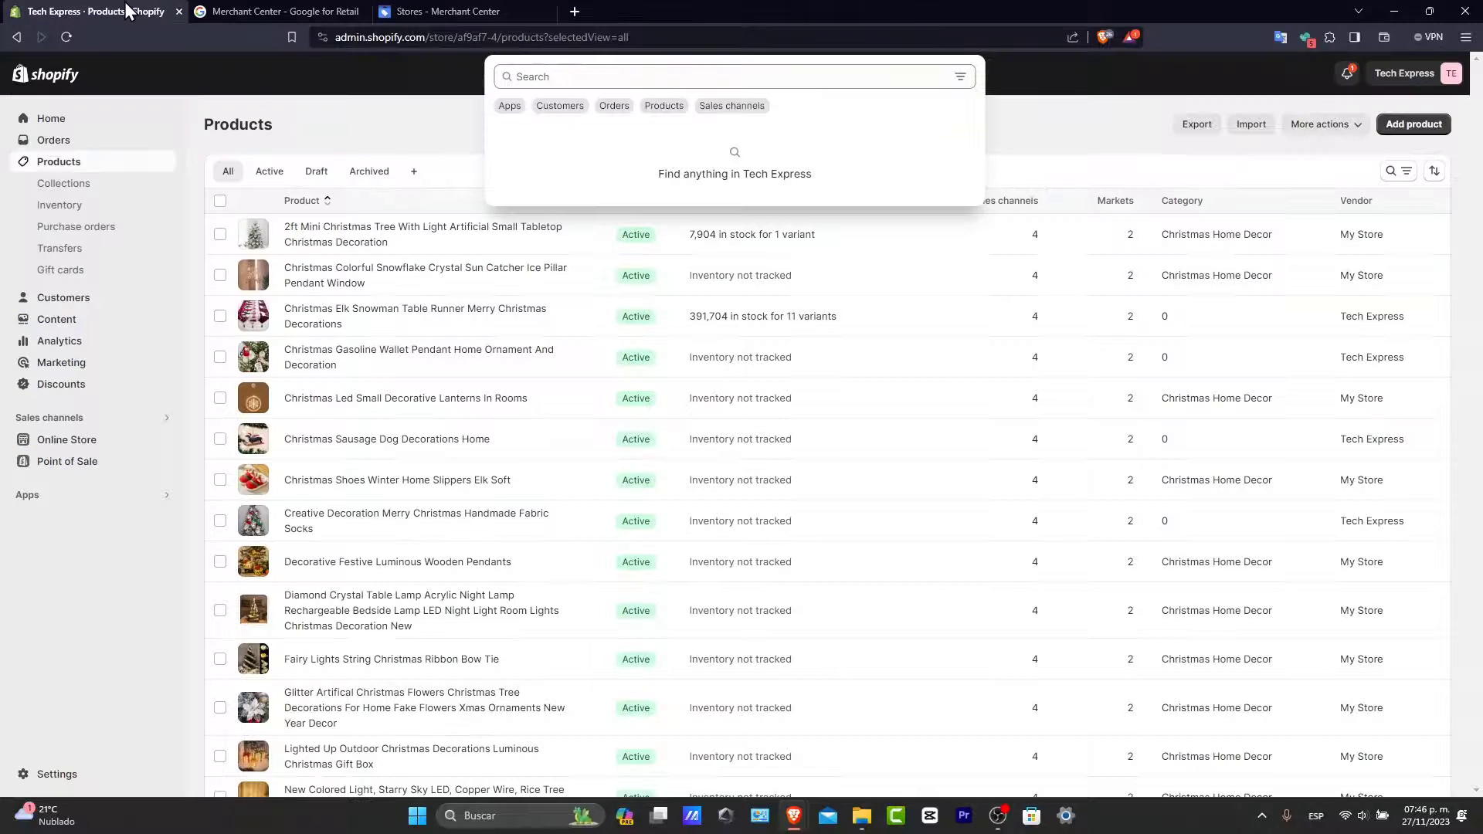
pyautogui.click(77, 423)
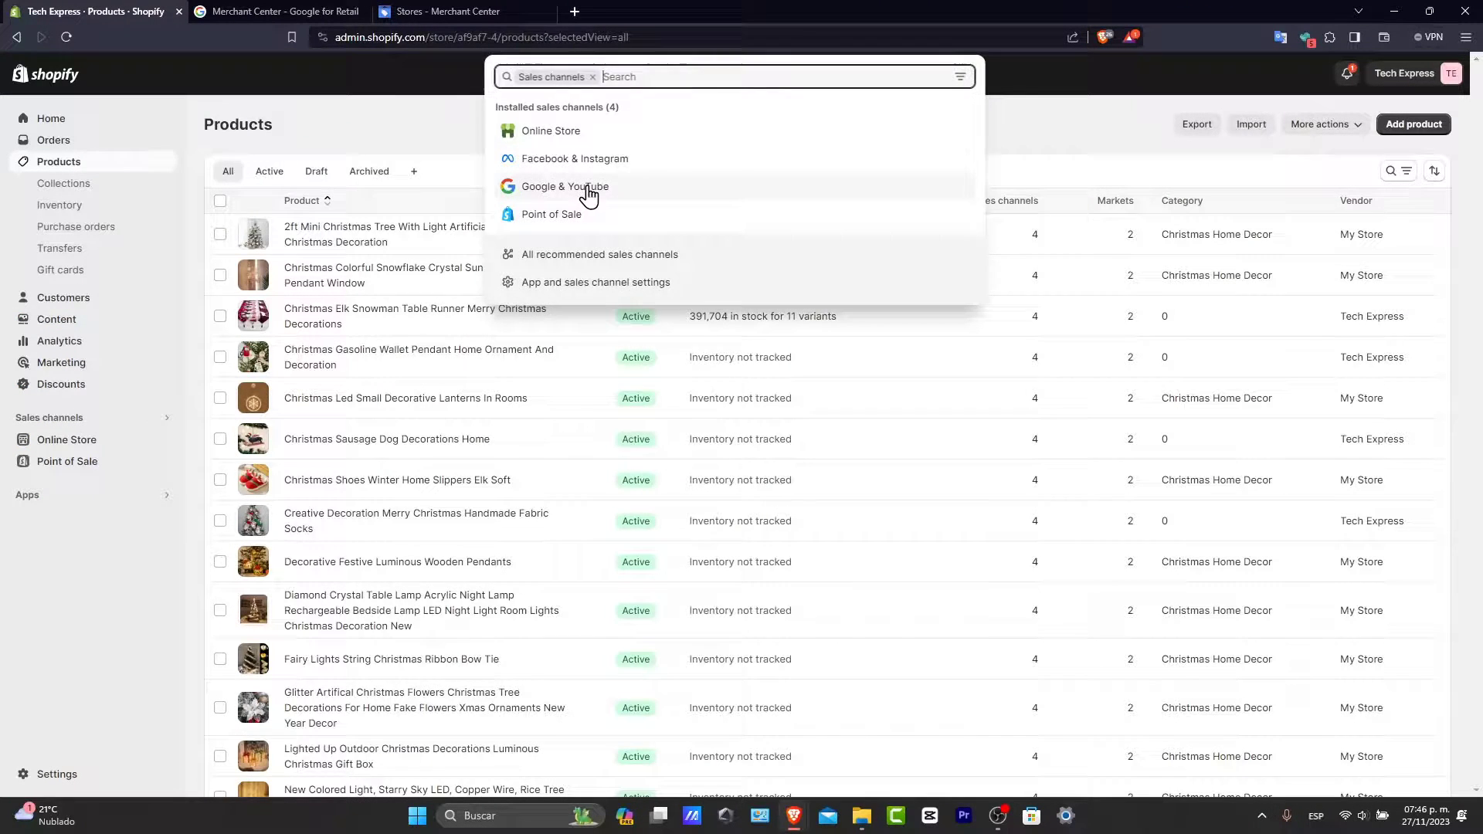
pyautogui.click(588, 188)
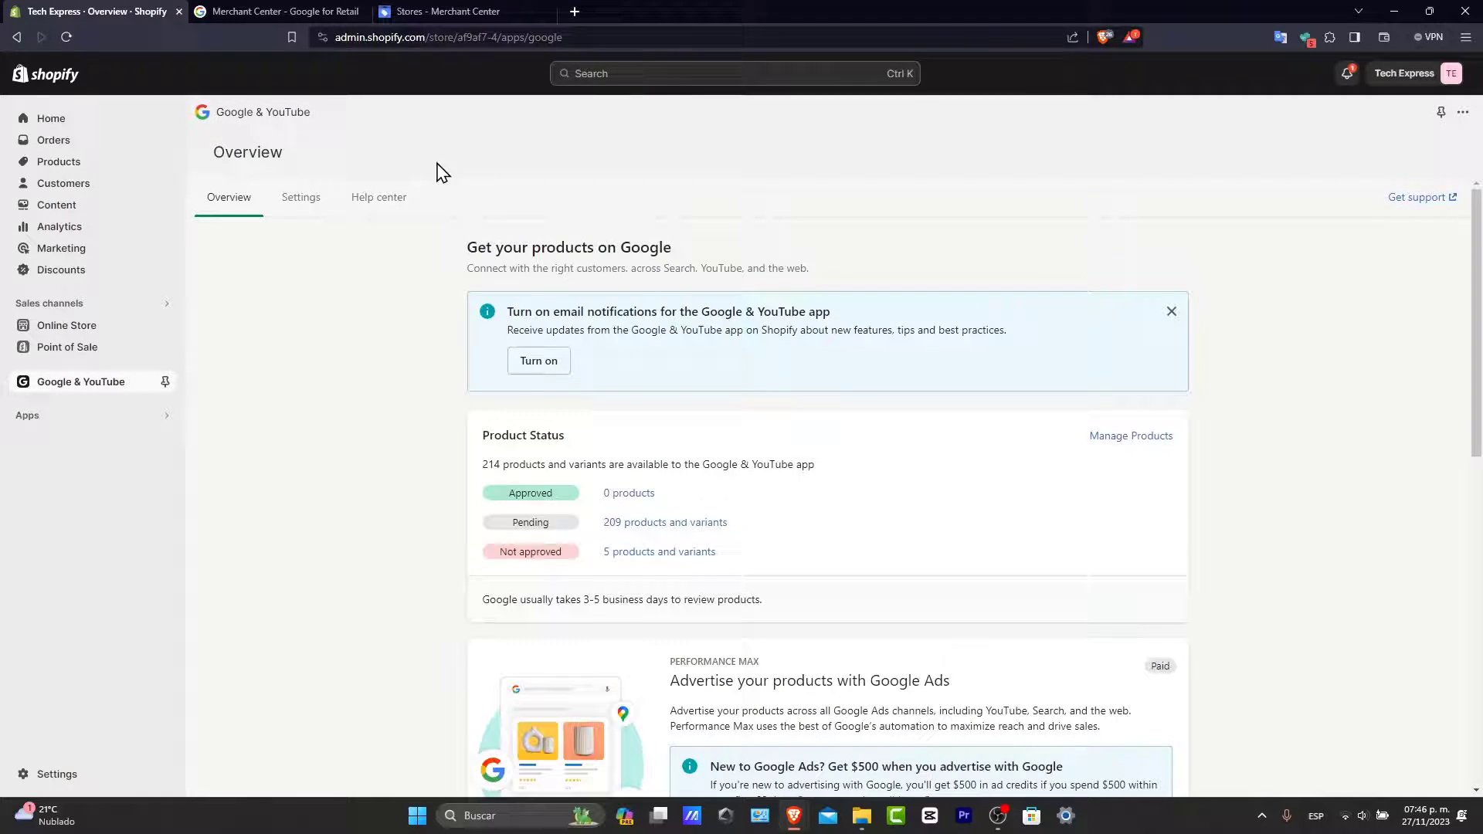
pyautogui.click(462, 7)
pyautogui.click(229, 9)
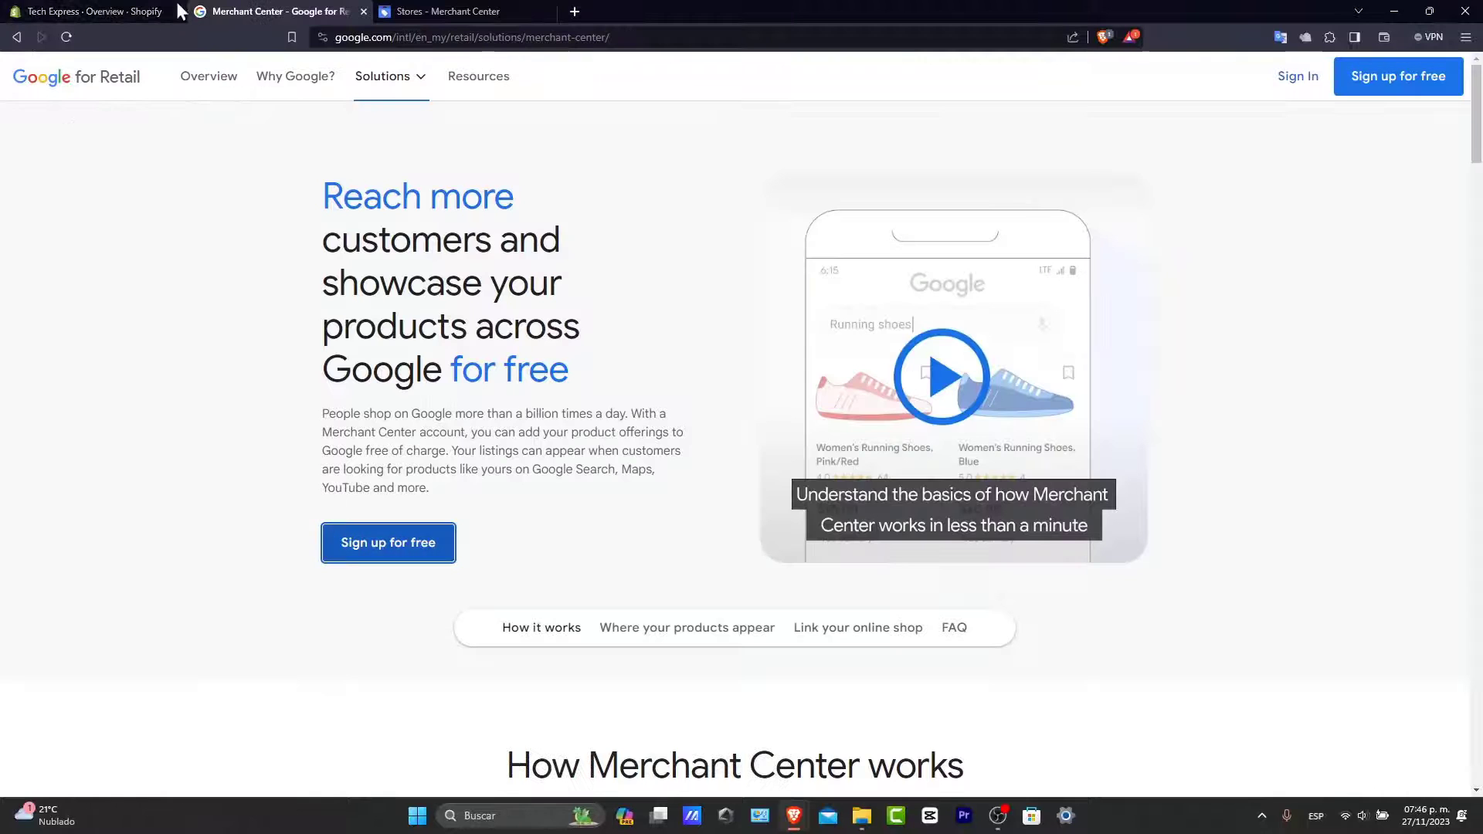
pyautogui.click(110, 4)
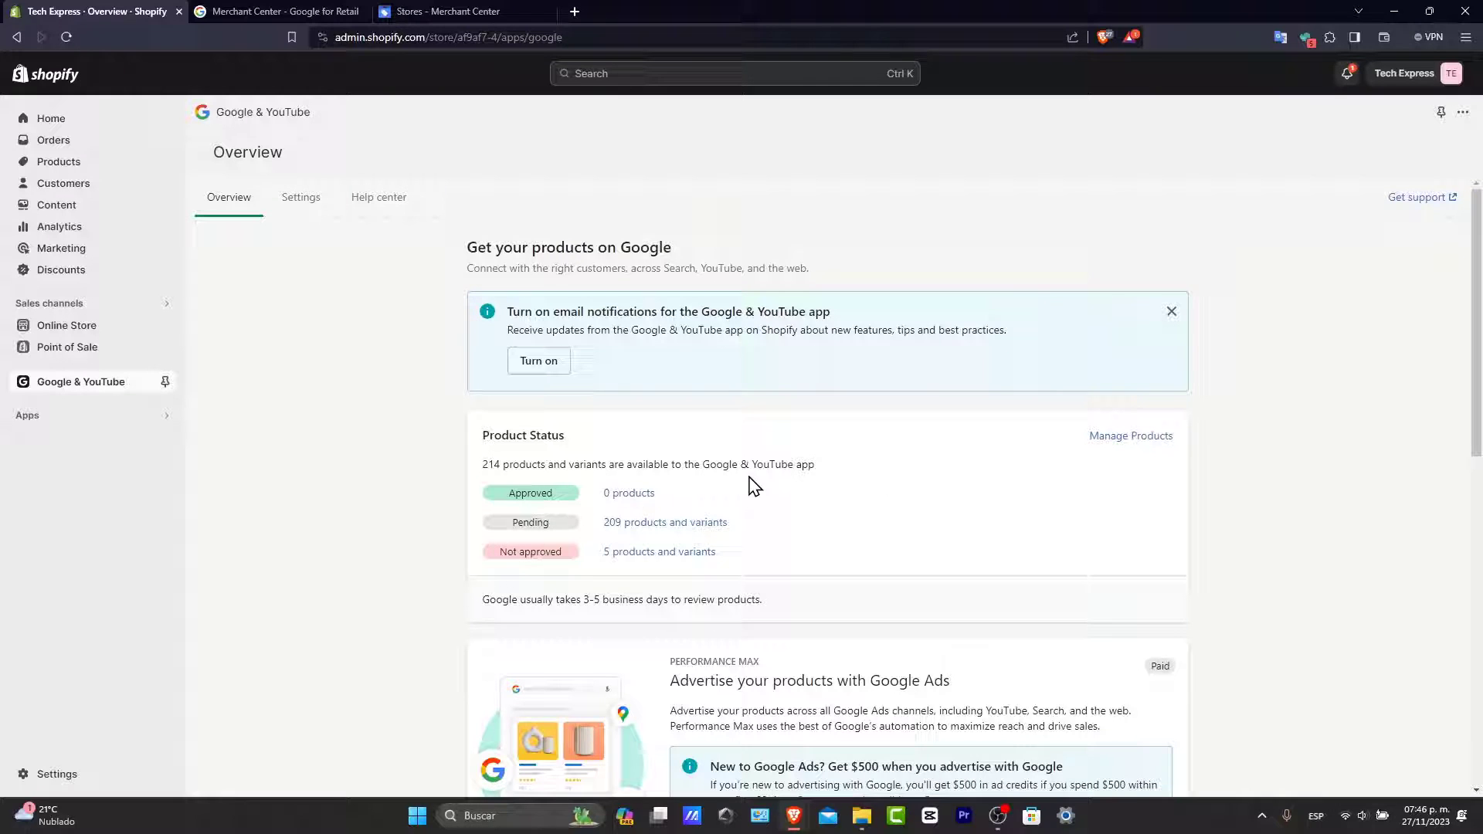
pyautogui.click(1172, 312)
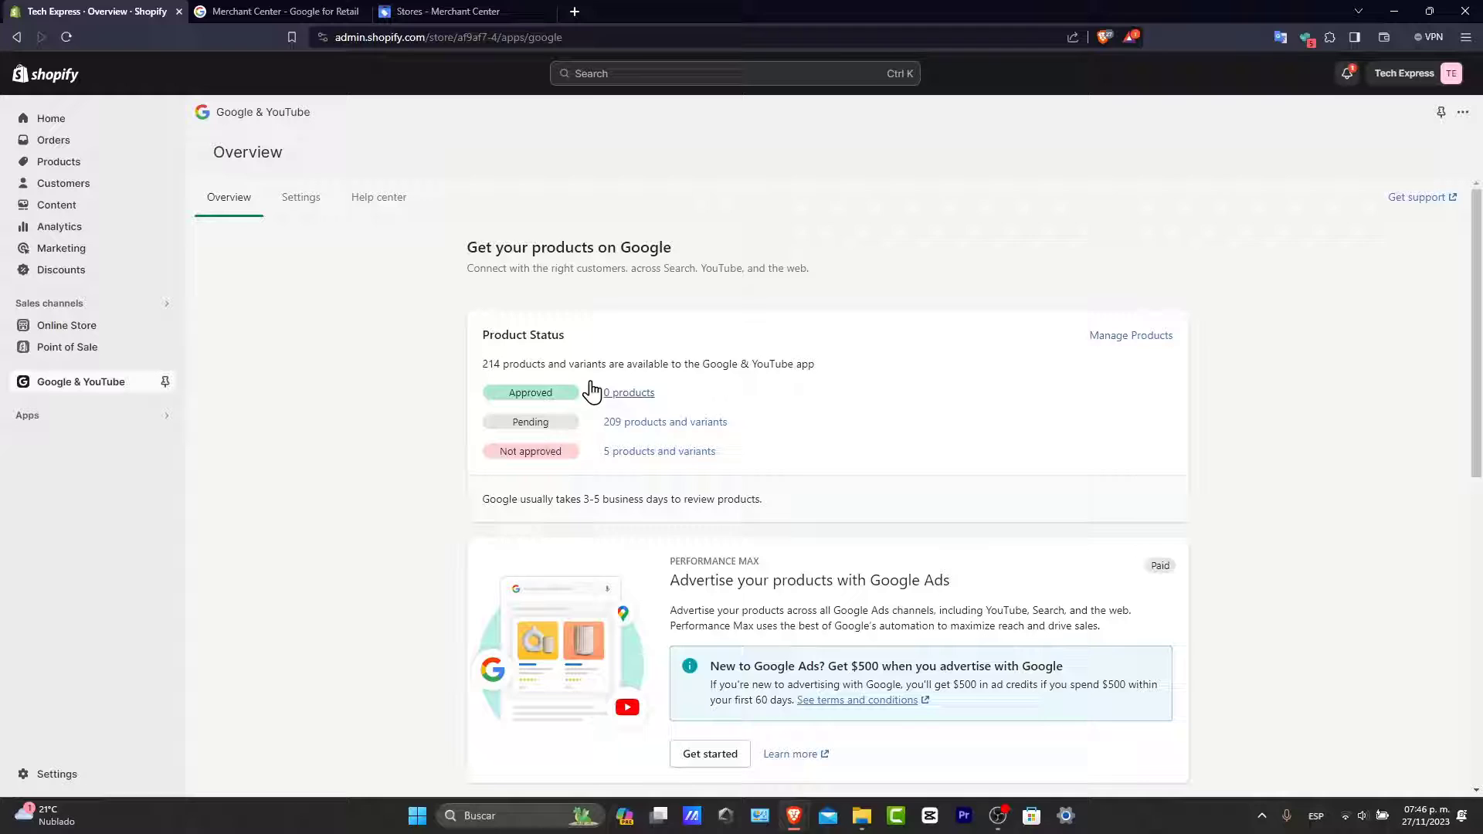
# Open the Google & YouTube settings and review the connected account and basic requirements checklist
pyautogui.click(304, 202)
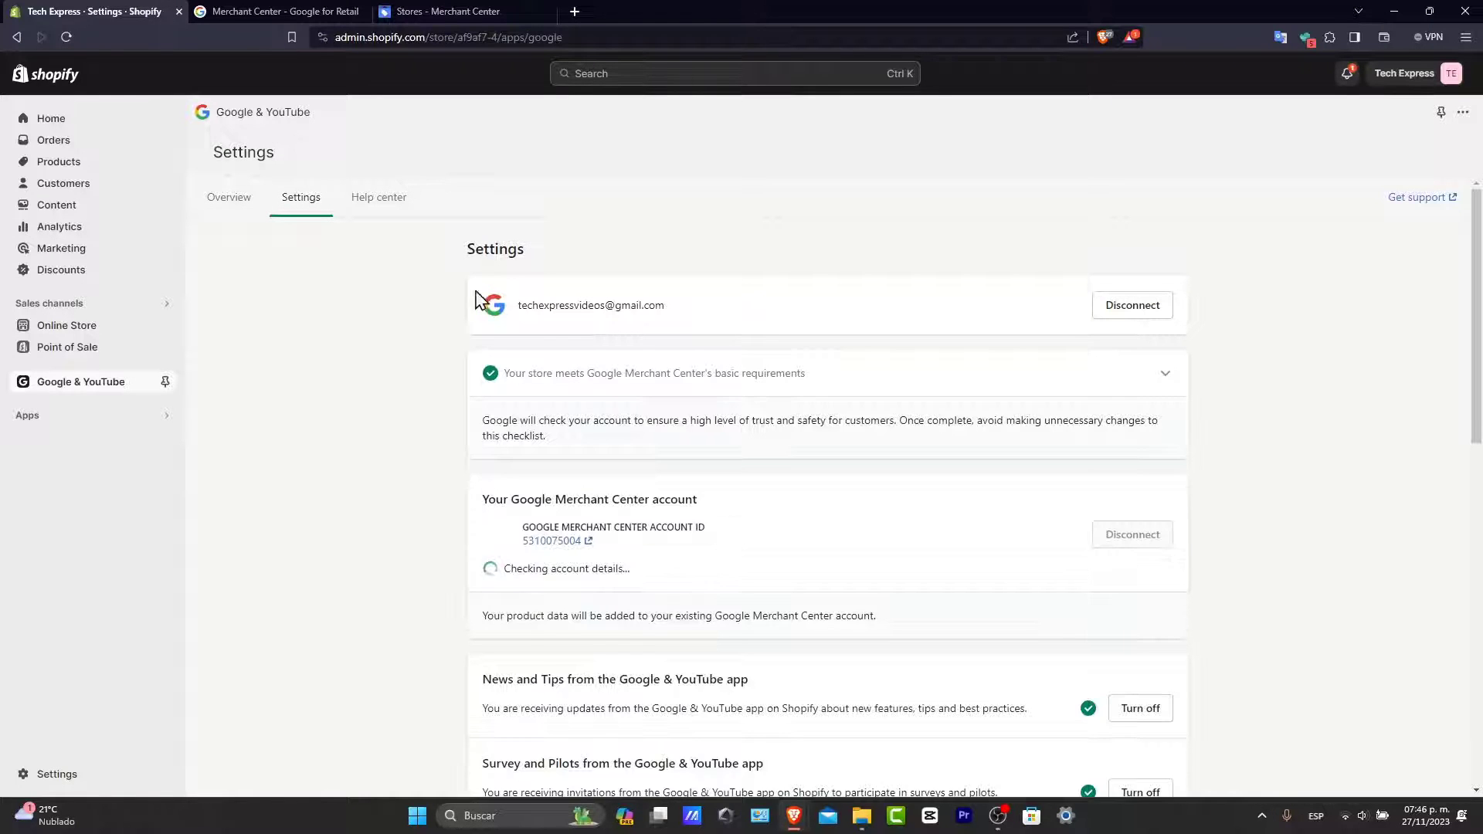
pyautogui.moveTo(517, 307); pyautogui.dragTo(689, 318)
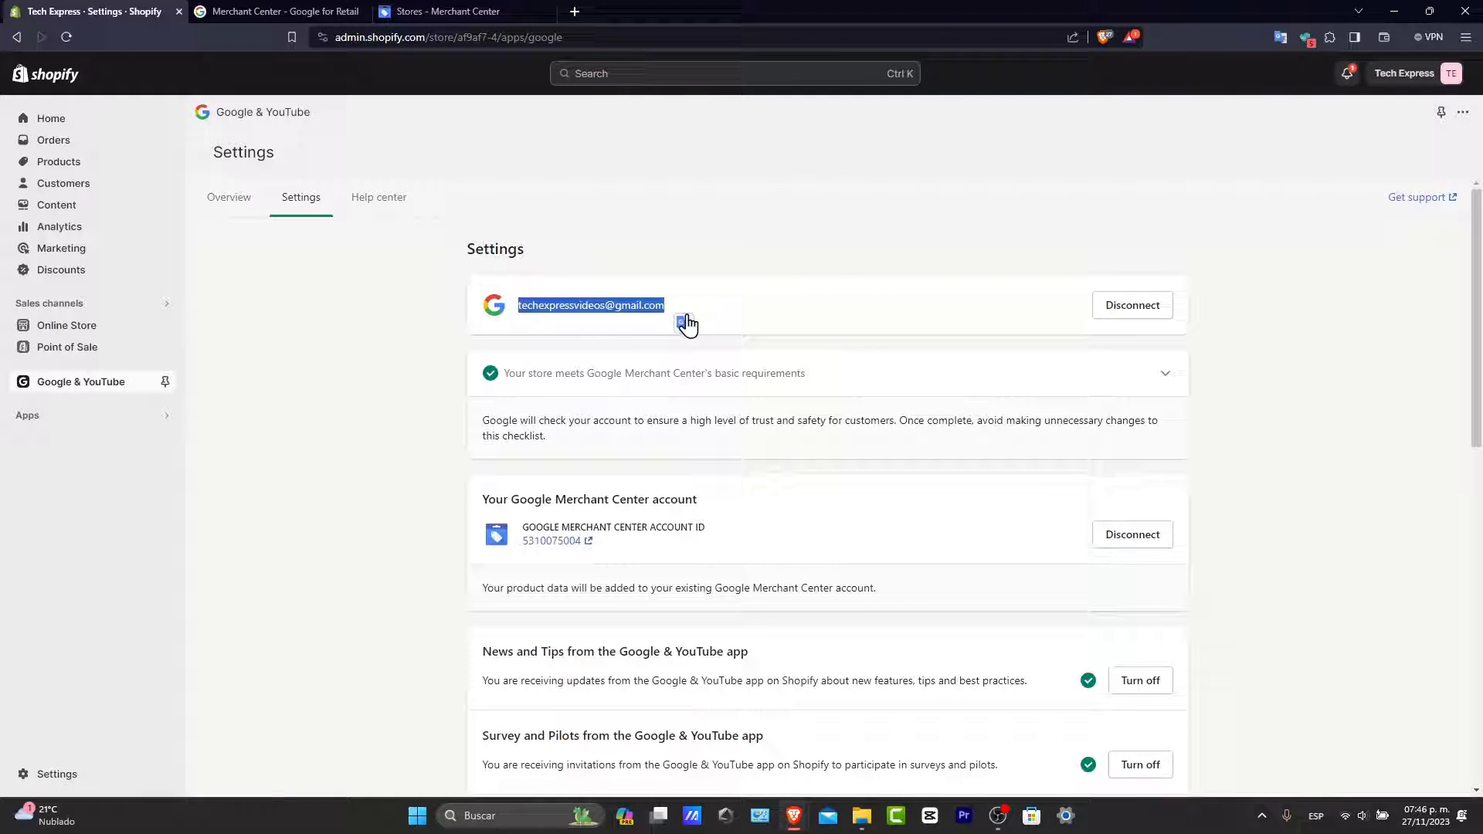
pyautogui.click(761, 376)
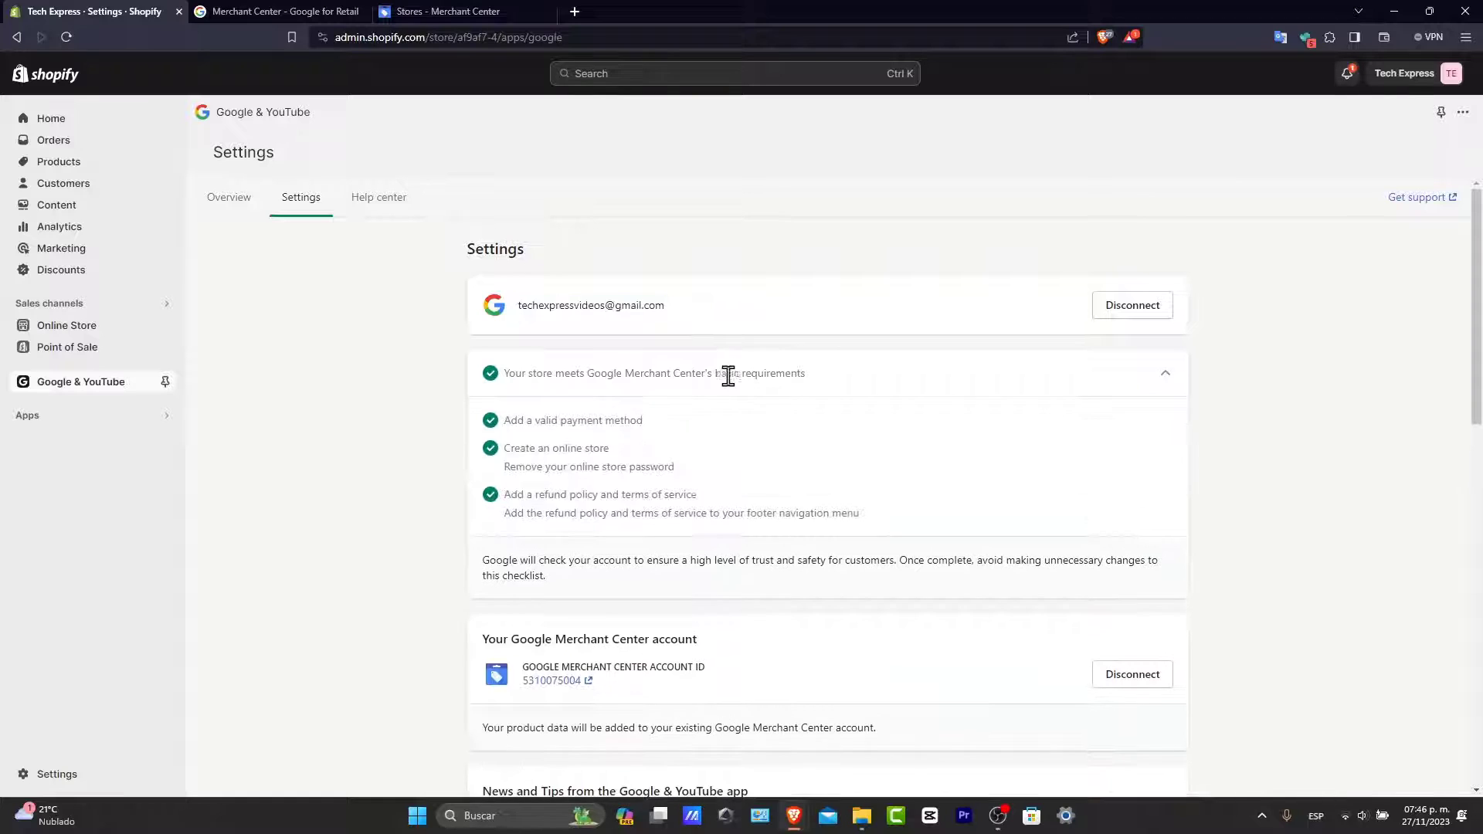
pyautogui.click(657, 389)
pyautogui.click(766, 375)
pyautogui.moveTo(518, 420); pyautogui.dragTo(633, 421)
pyautogui.moveTo(537, 448); pyautogui.dragTo(609, 448)
pyautogui.moveTo(528, 494); pyautogui.dragTo(706, 497)
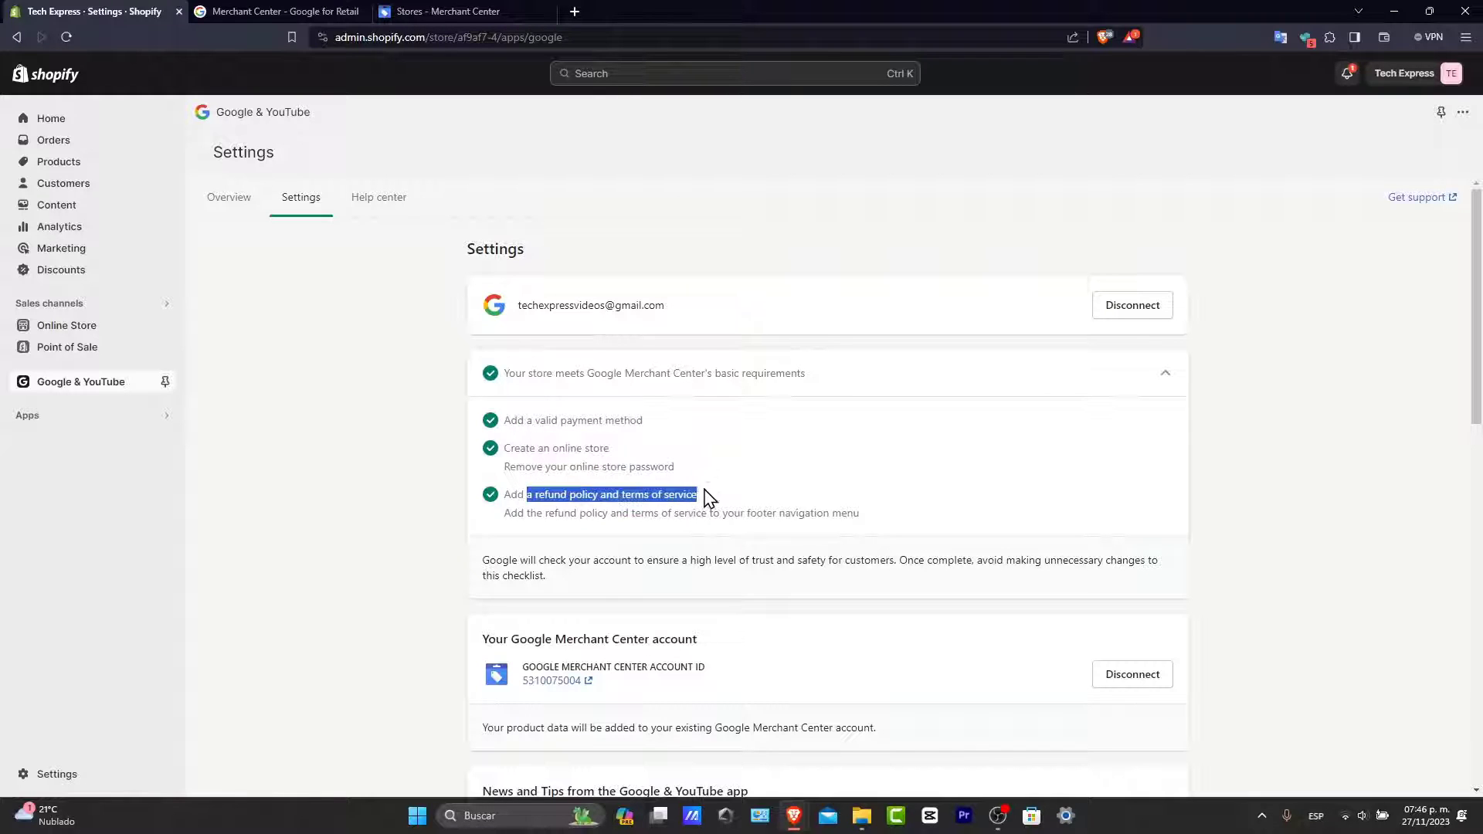
# Review the product feed settings, then return to the product status overview
pyautogui.scroll(-3, 723, 506)
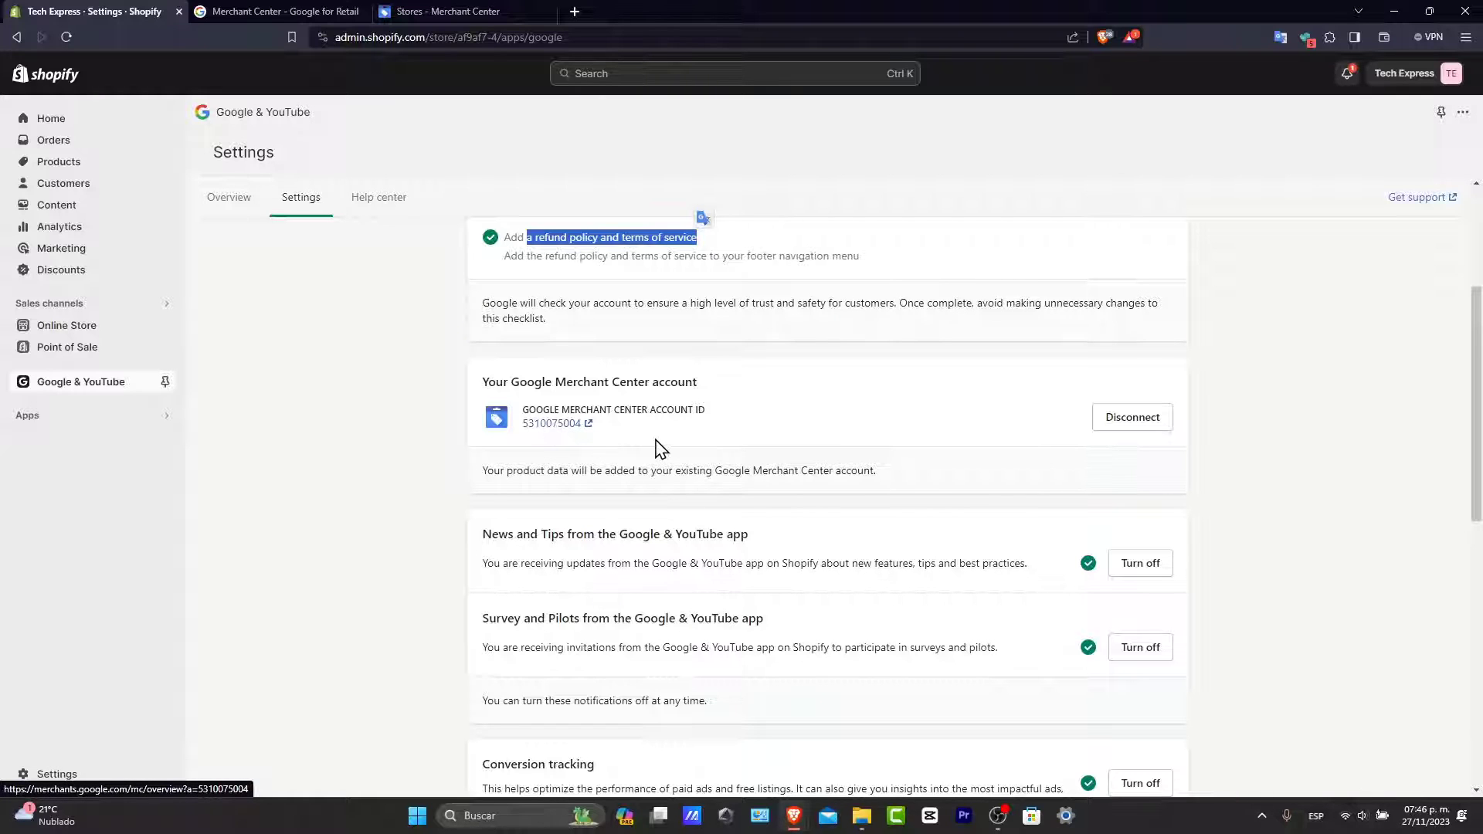
pyautogui.scroll(-3, 784, 442)
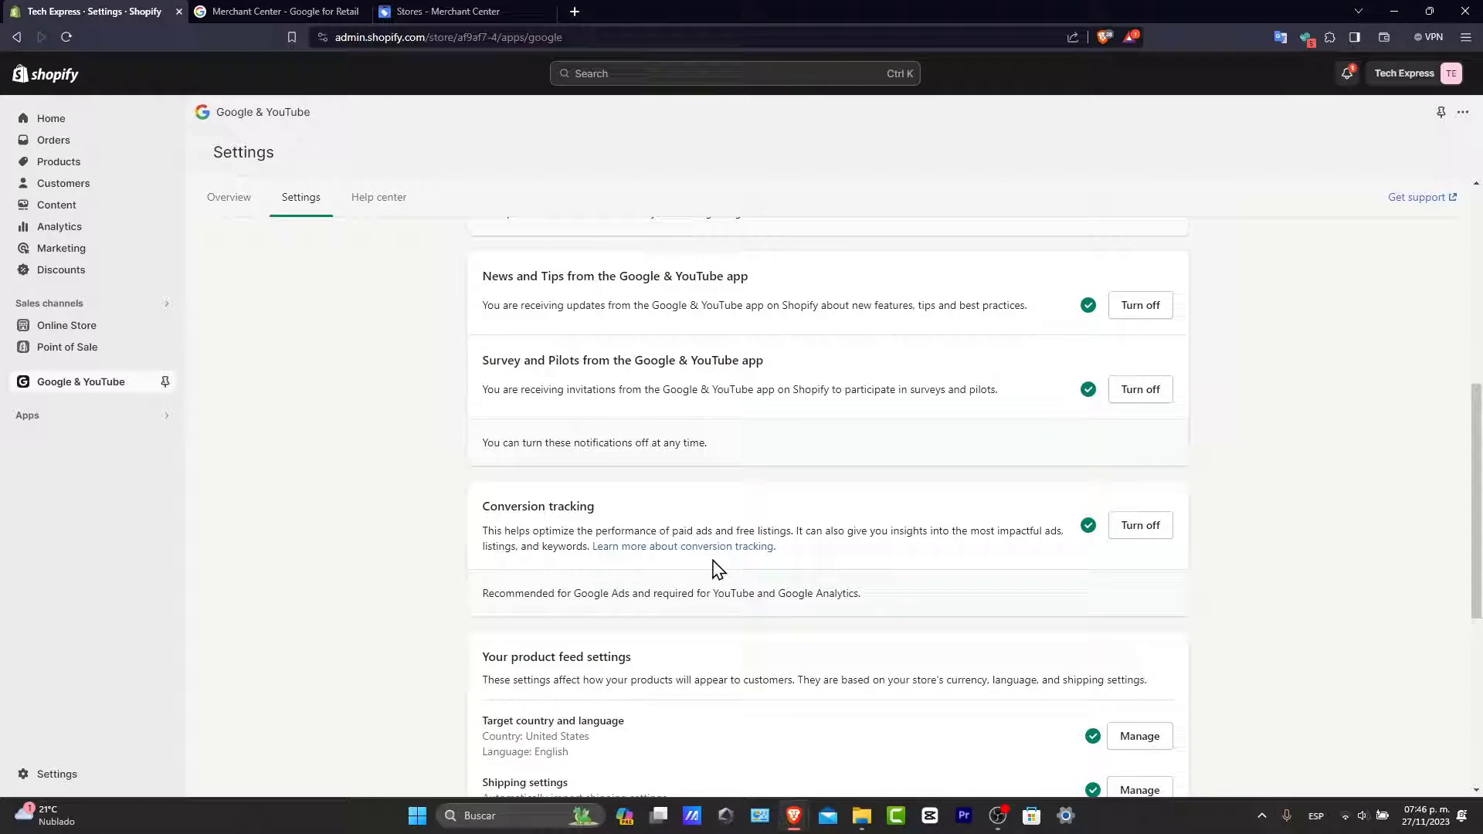
pyautogui.scroll(-3, 985, 611)
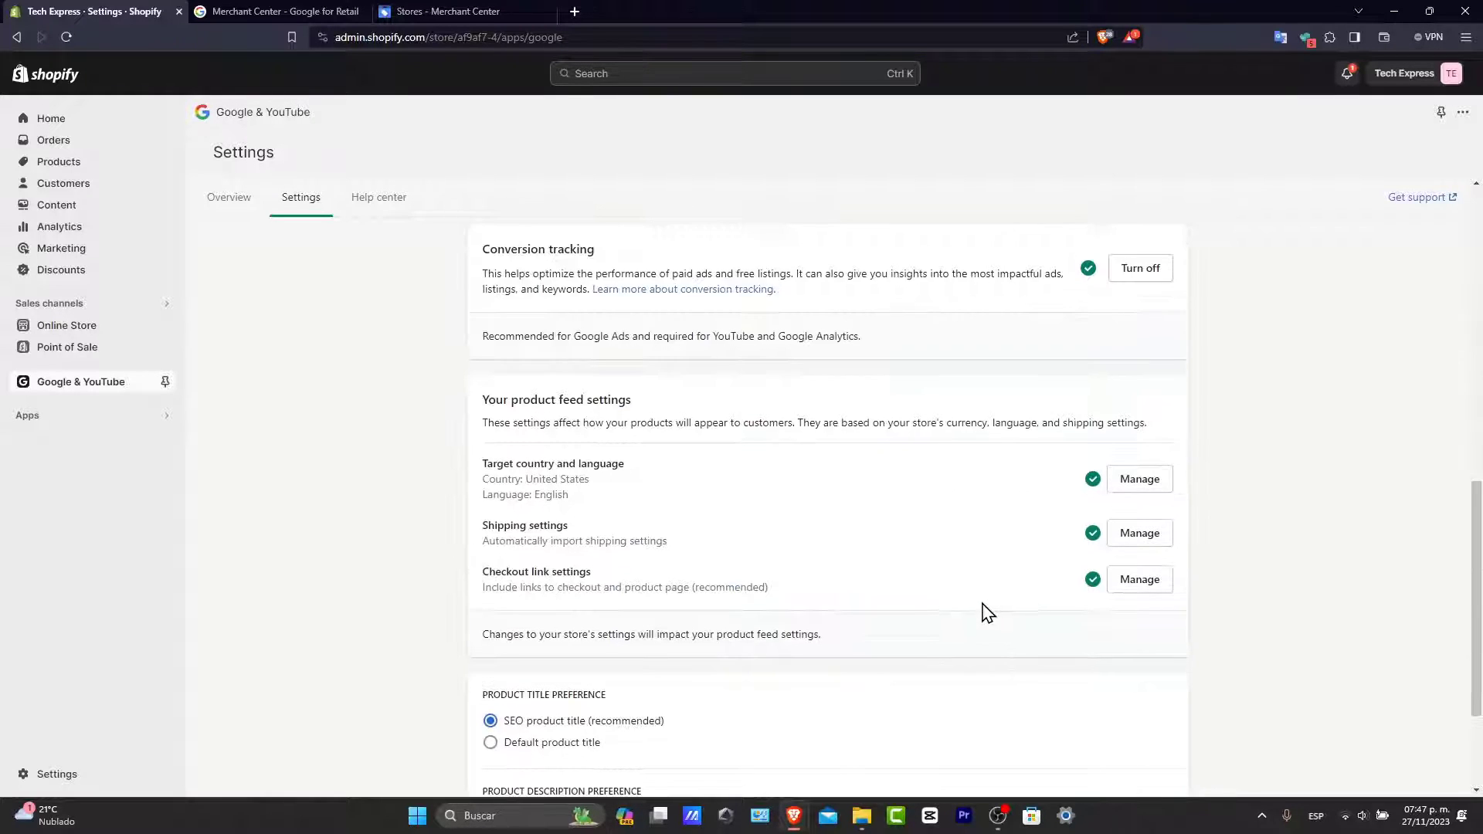
pyautogui.moveTo(635, 417); pyautogui.dragTo(512, 399)
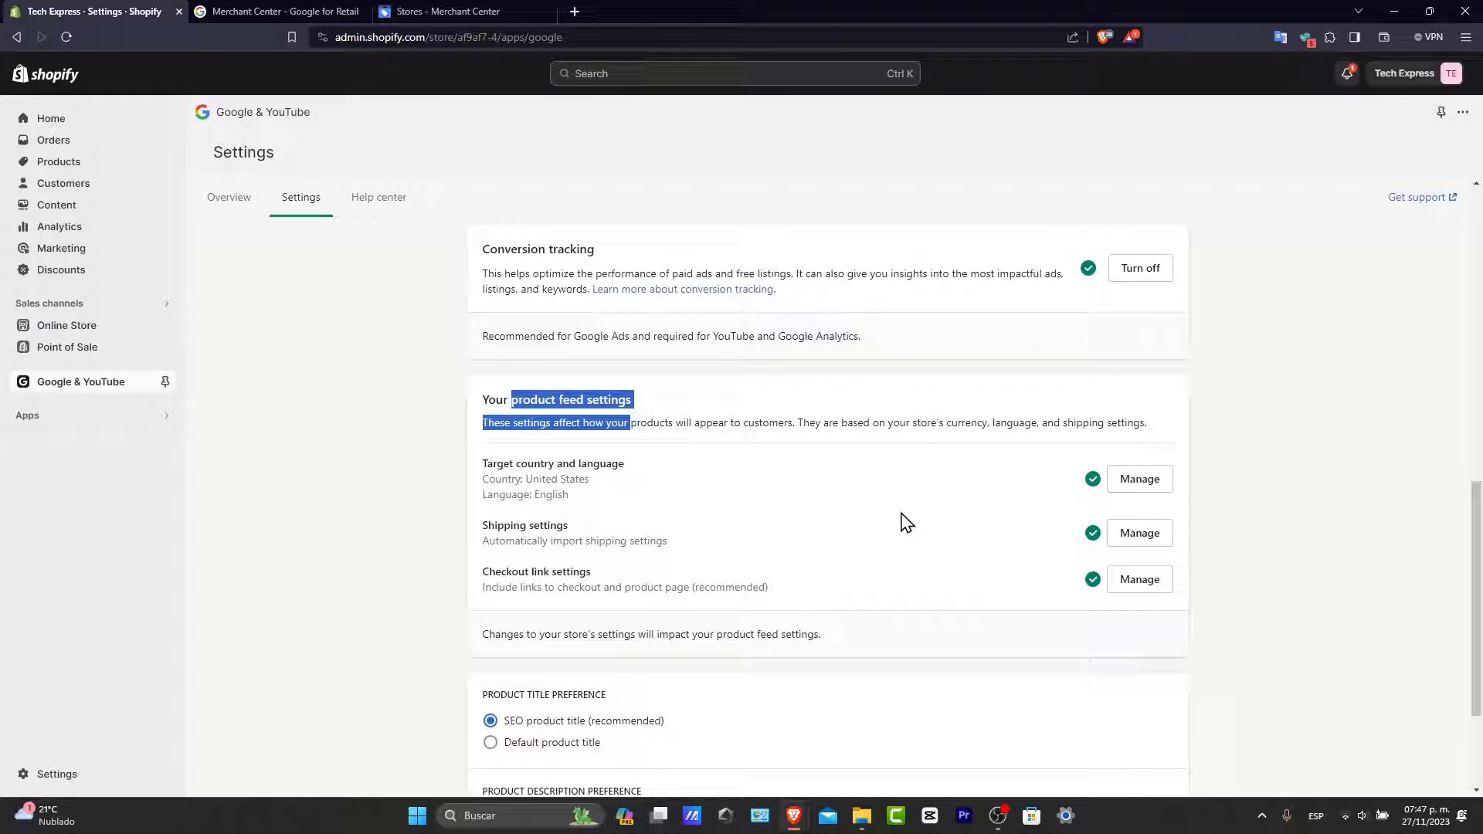
pyautogui.scroll(-2, 838, 523)
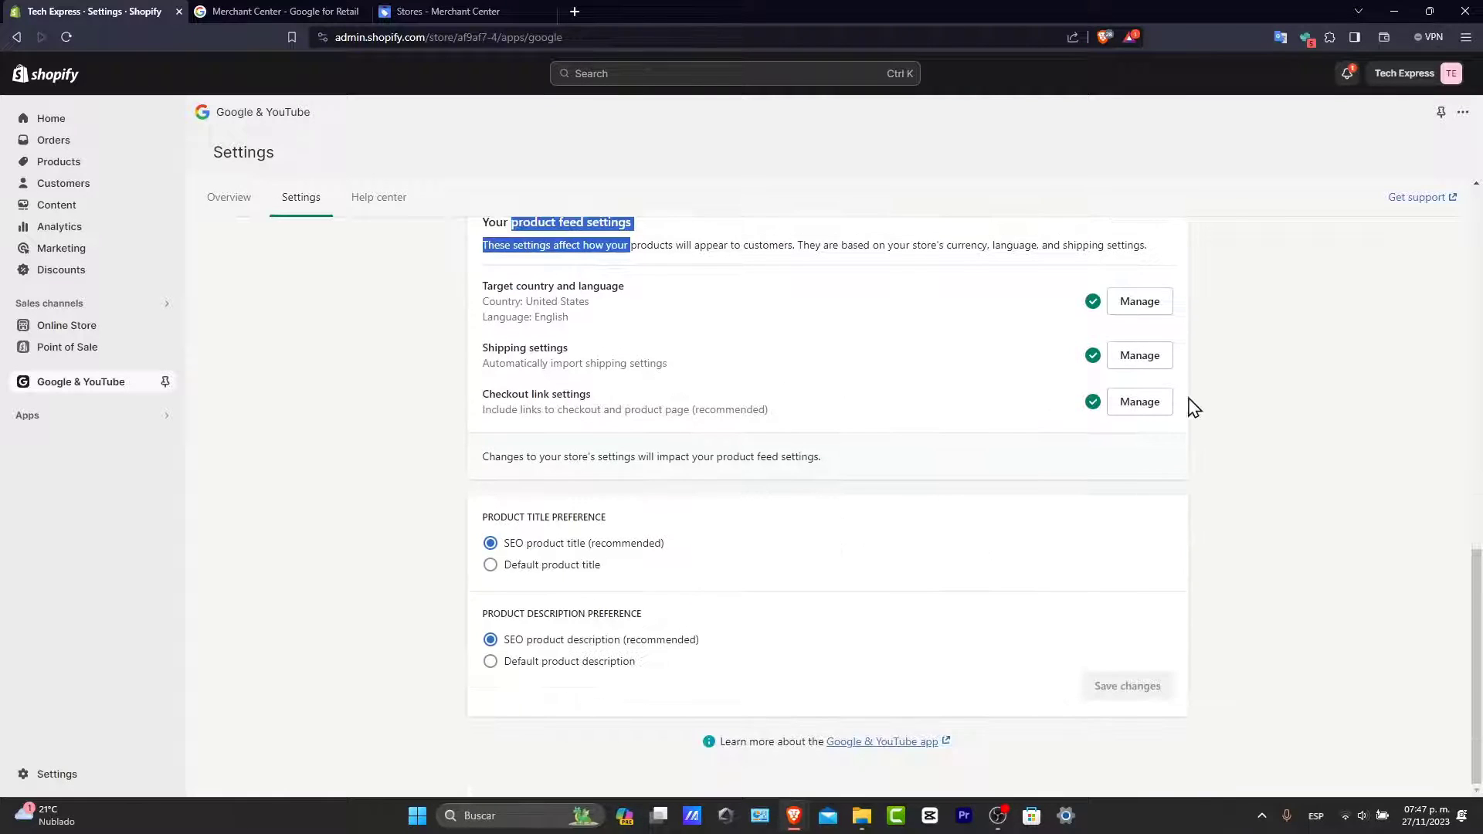
pyautogui.click(1356, 364)
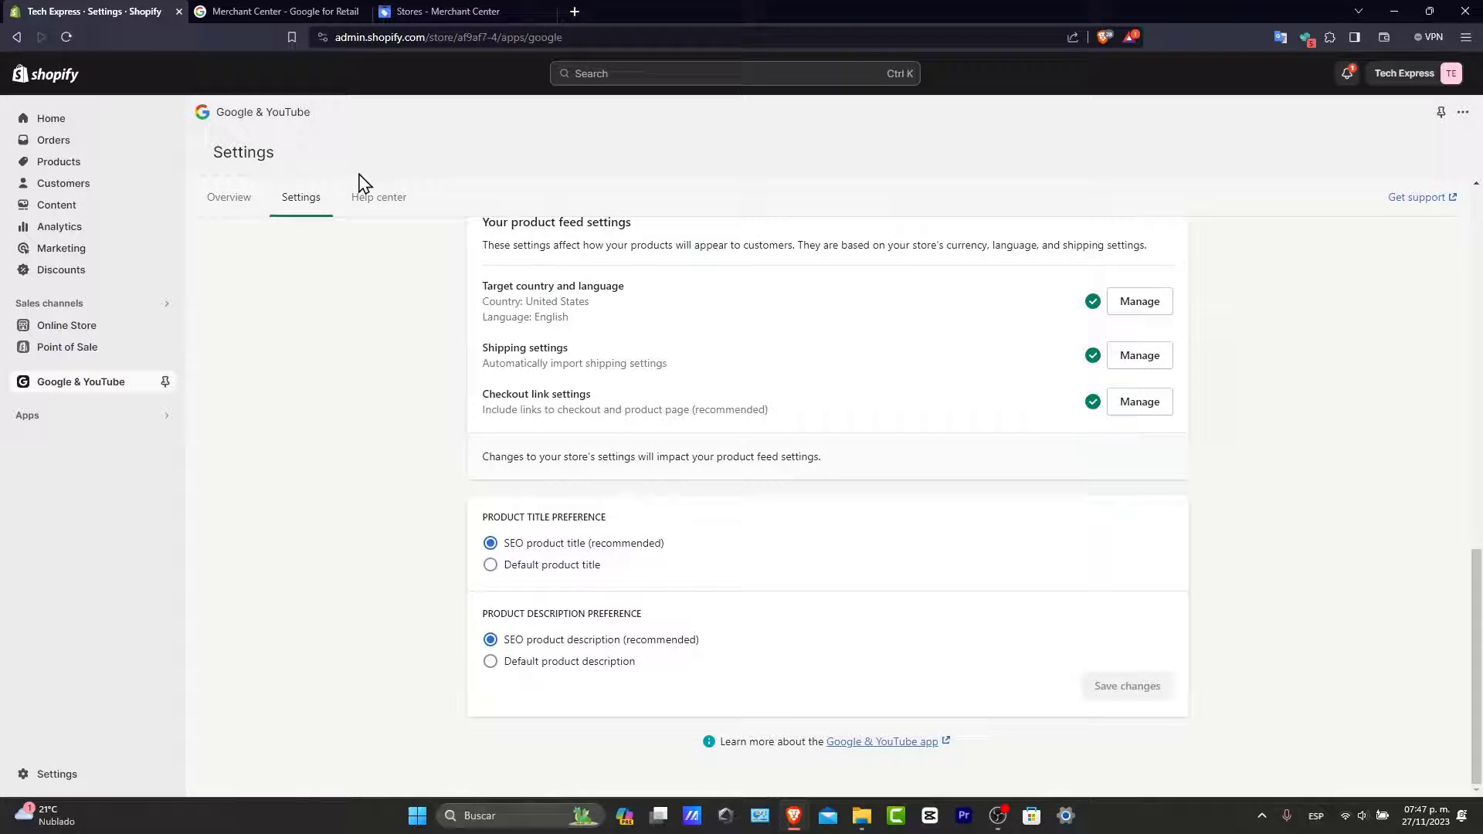
pyautogui.click(229, 198)
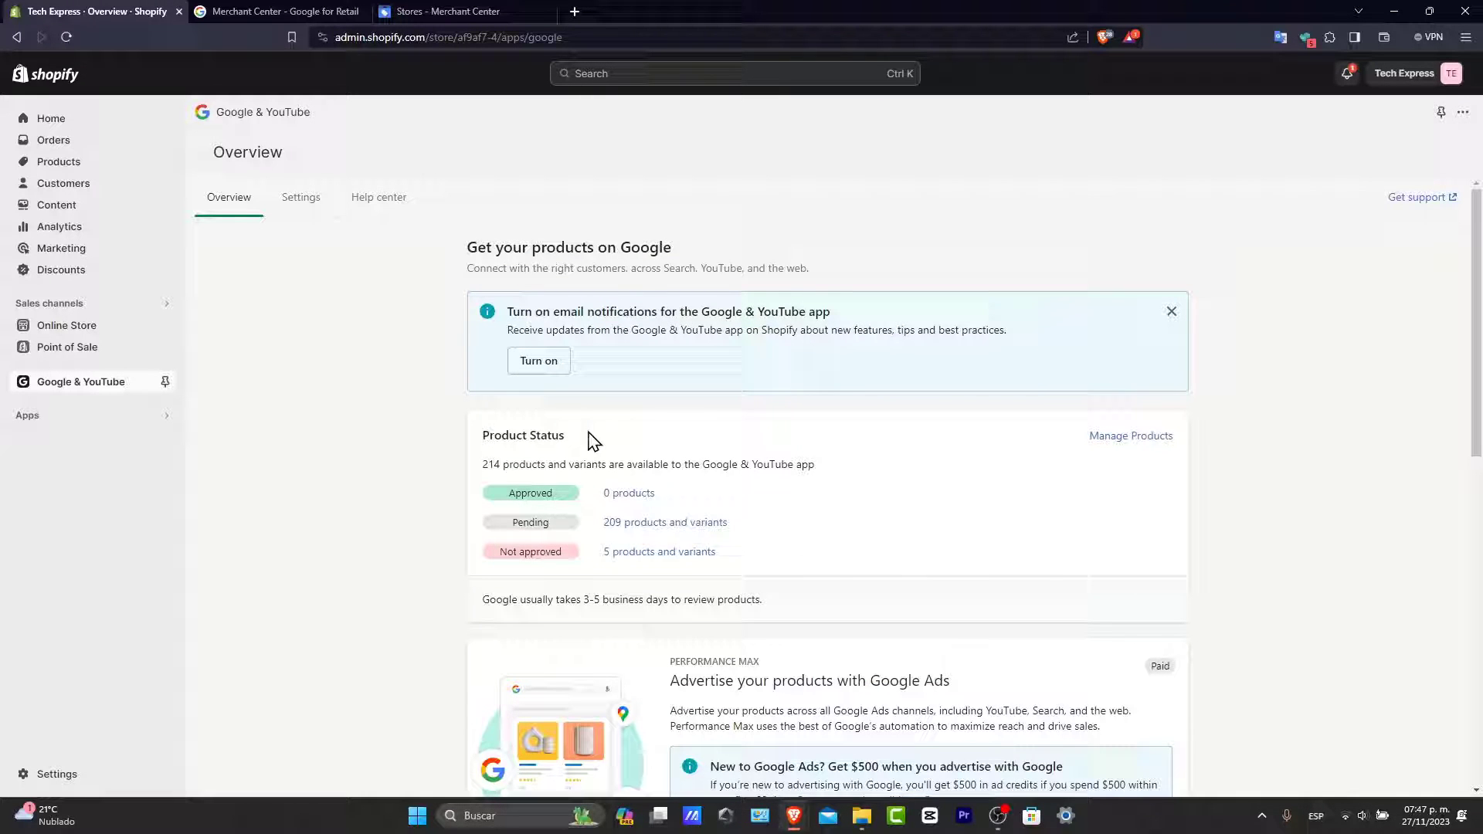
# Check the Product Status column in the bulk editor, then go back to the products list
pyautogui.moveTo(589, 437); pyautogui.dragTo(488, 435)
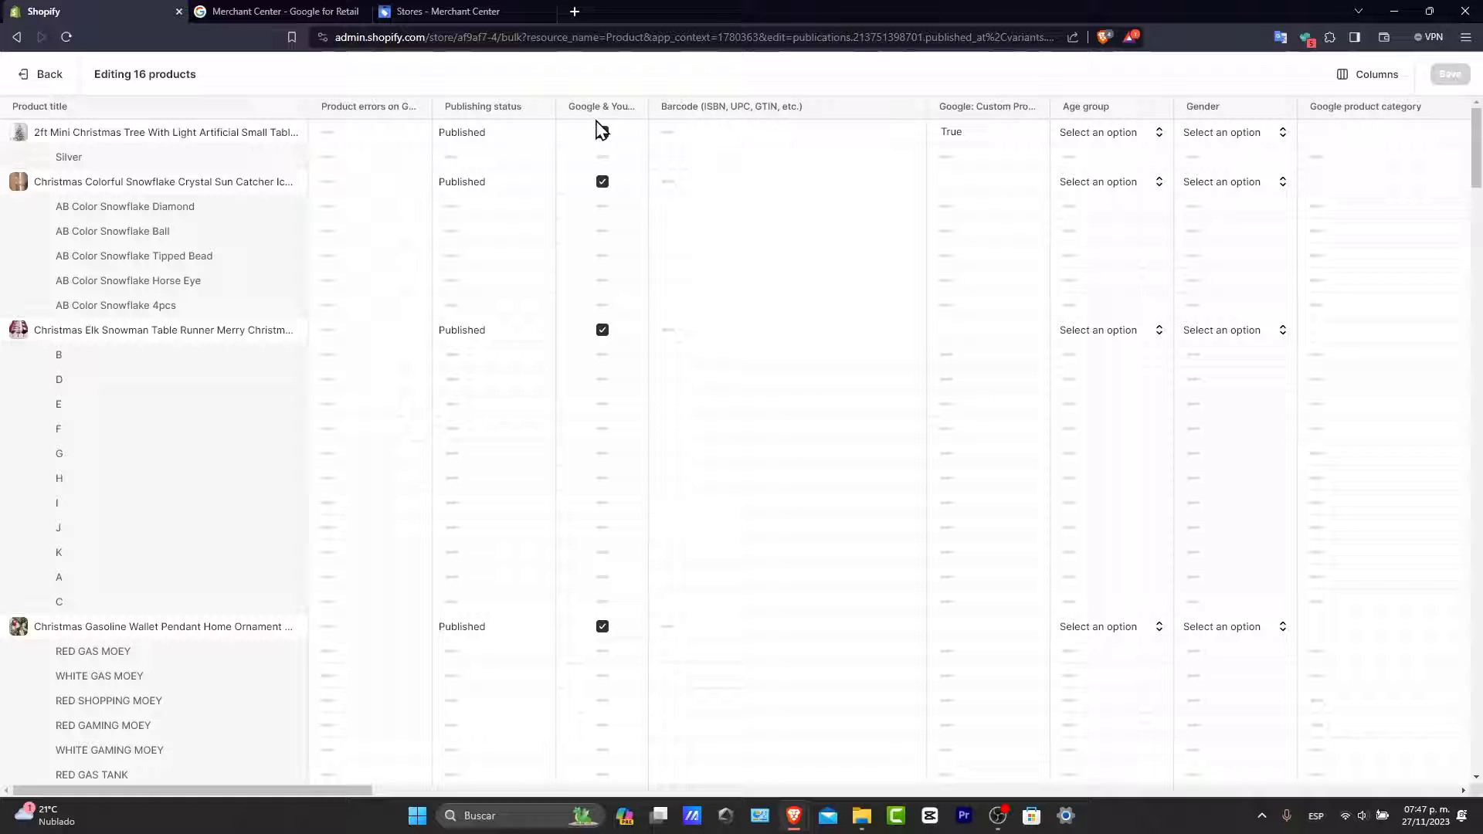
pyautogui.scroll(-20, 603, 210)
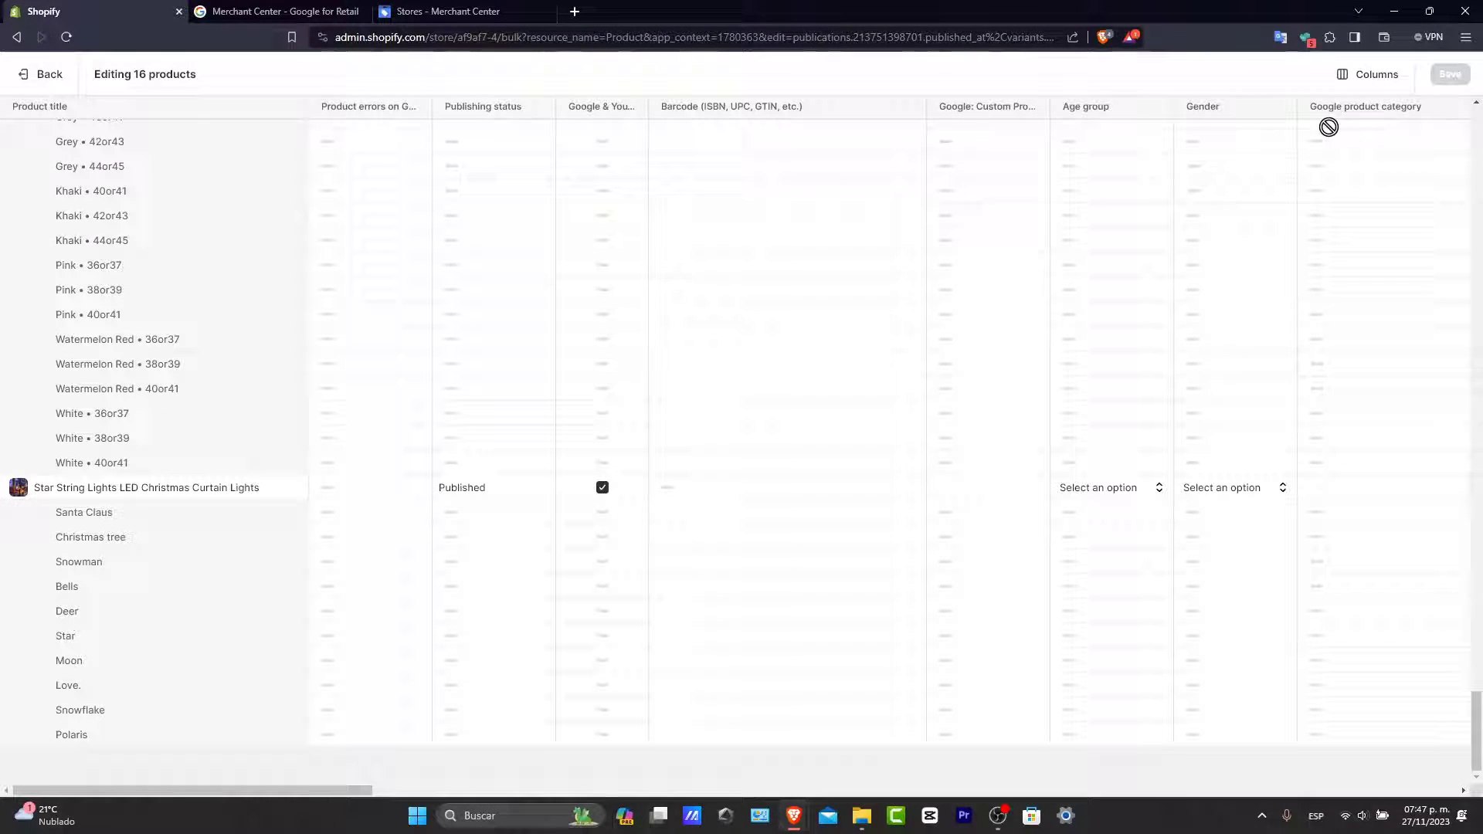
pyautogui.click(42, 80)
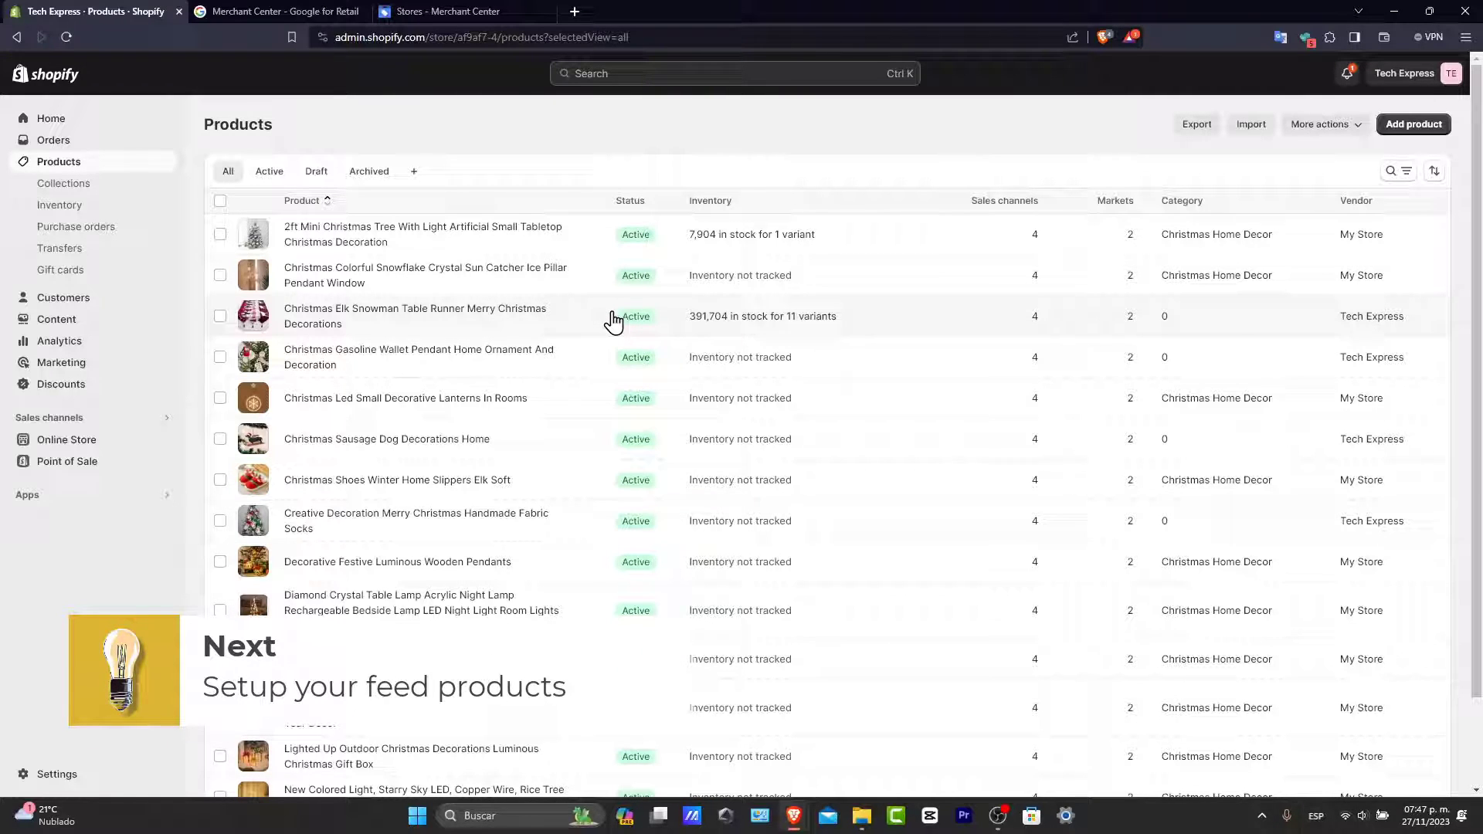
# Reopen the Google & YouTube sales channel, then return to the Merchant Center Stores page
pyautogui.click(110, 424)
pyautogui.click(100, 423)
pyautogui.click(116, 425)
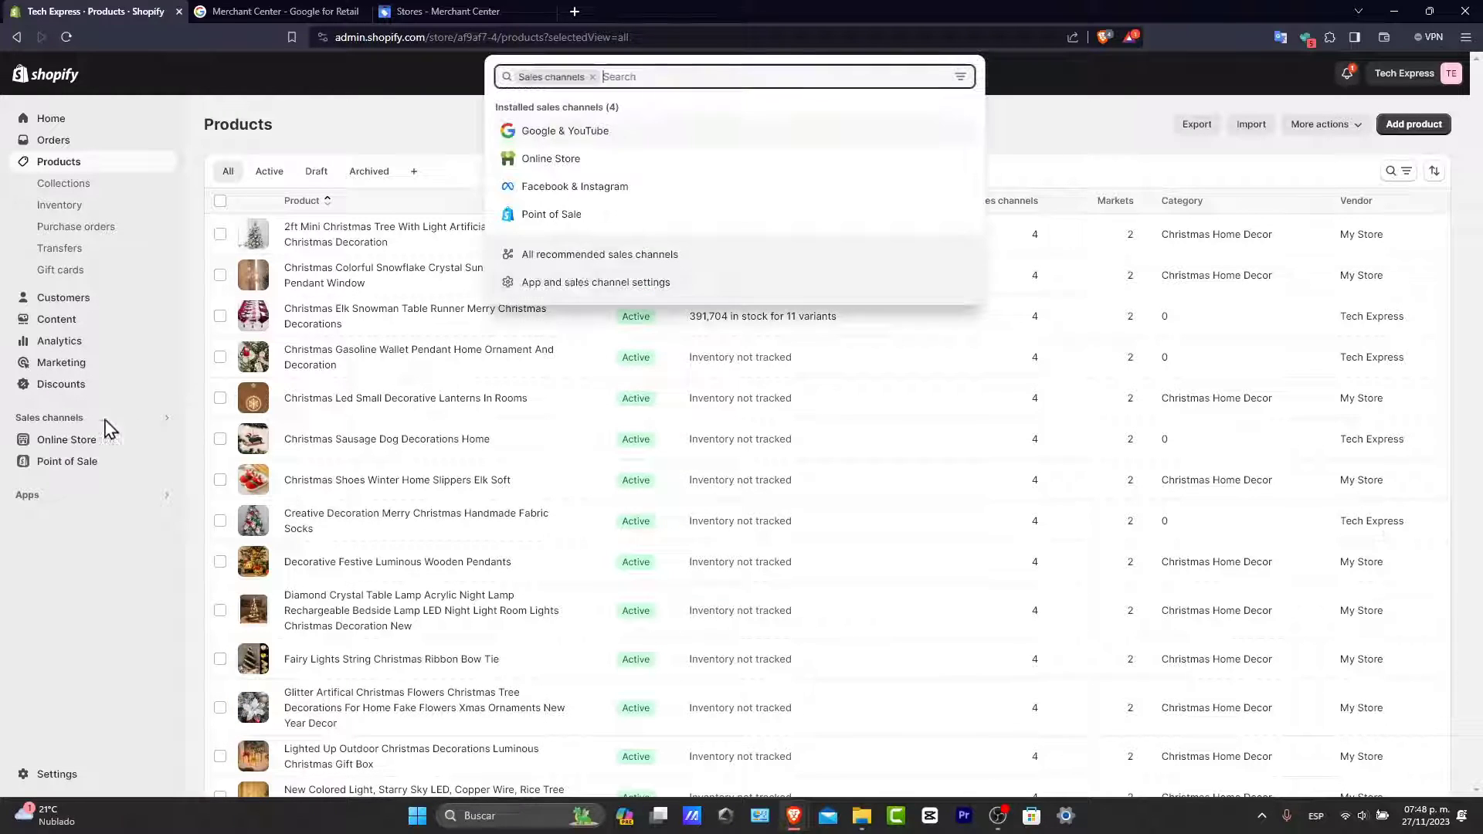
pyautogui.click(616, 133)
pyautogui.click(501, 10)
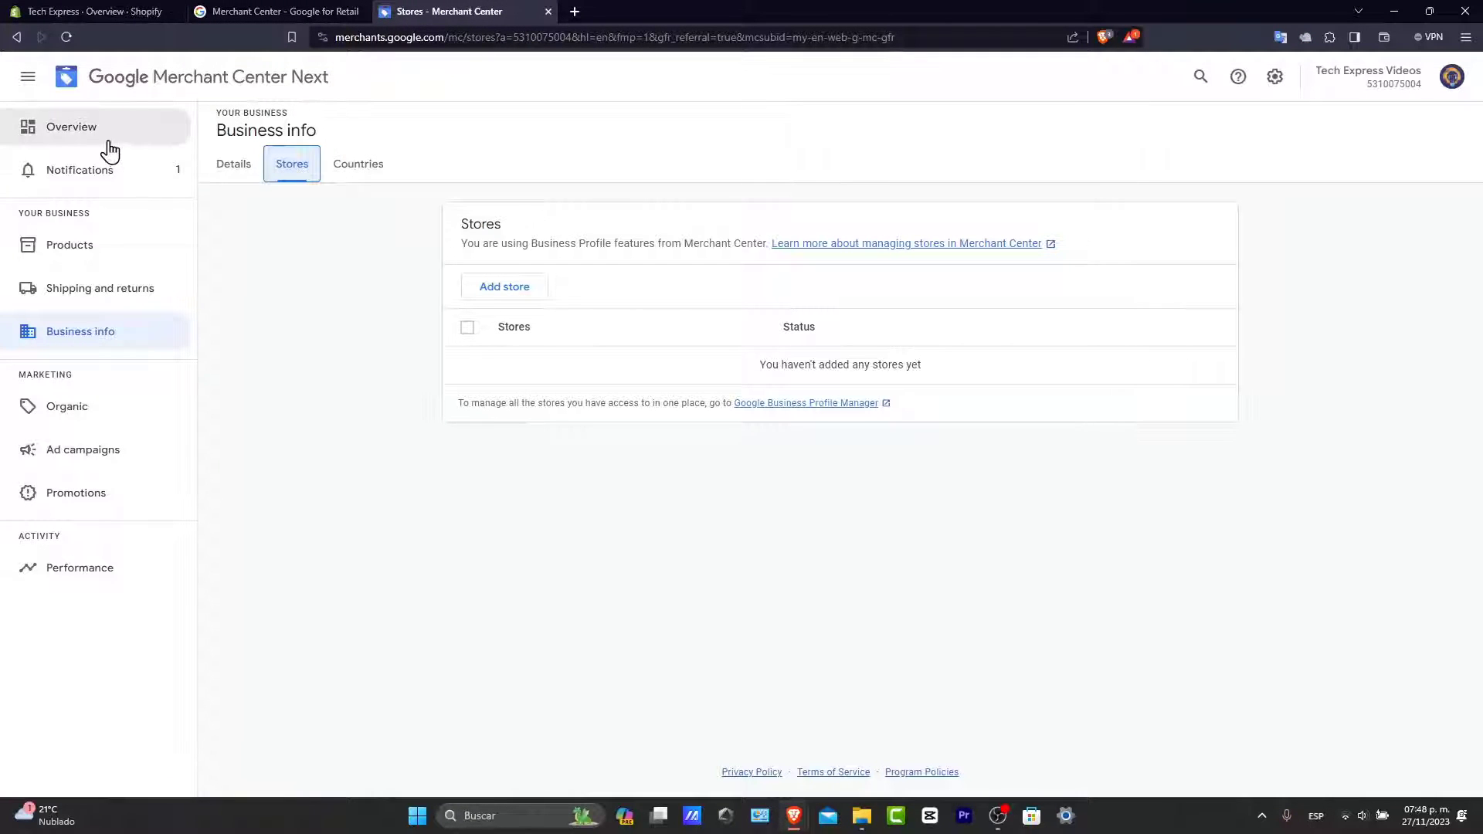
# Review the Overview's completed setup checklist and Product status card, noting 5 not-approved products
pyautogui.click(110, 146)
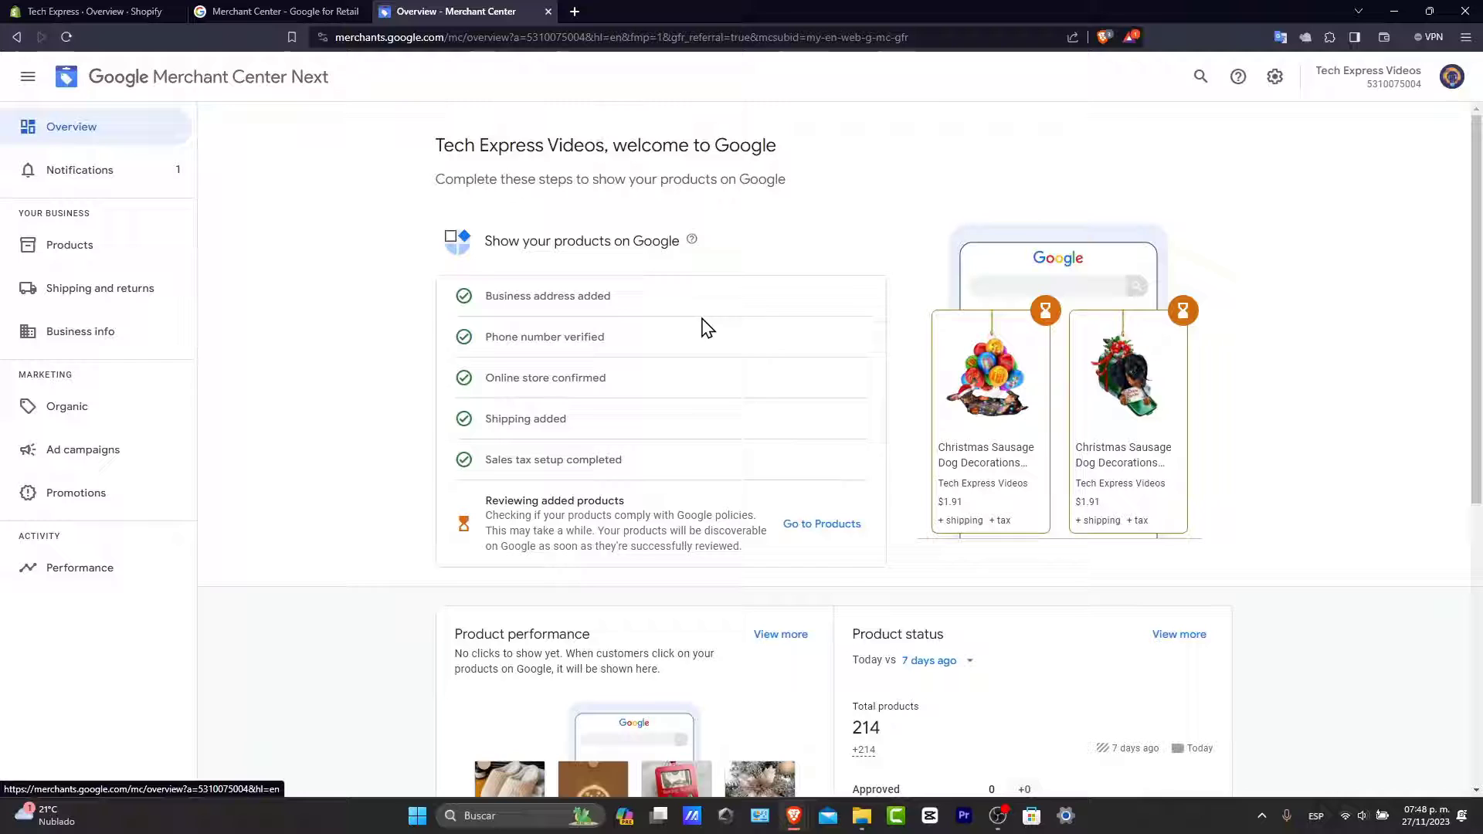
pyautogui.moveTo(640, 467); pyautogui.dragTo(479, 303)
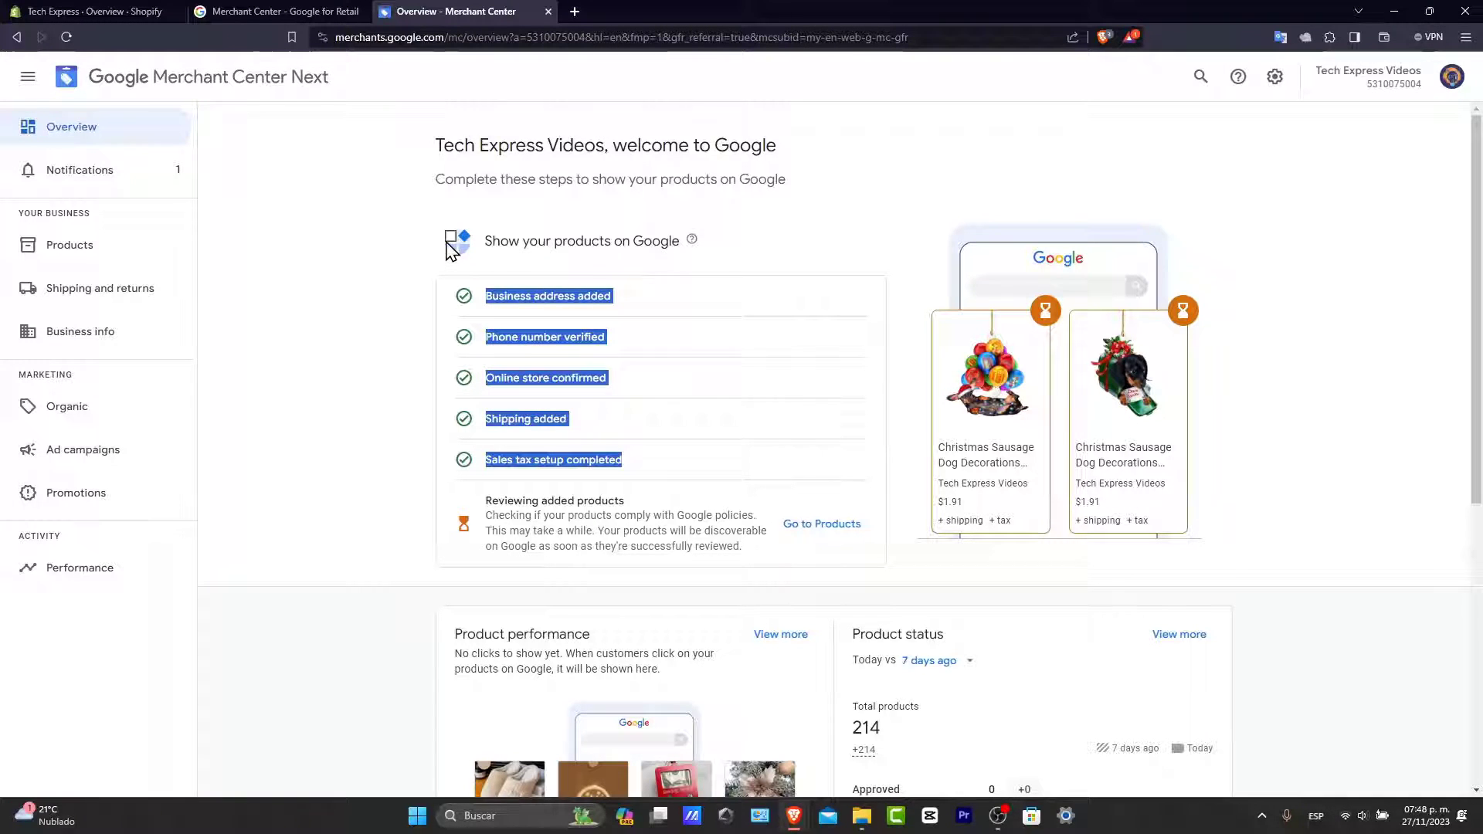
pyautogui.scroll(-3, 764, 407)
pyautogui.click(544, 374)
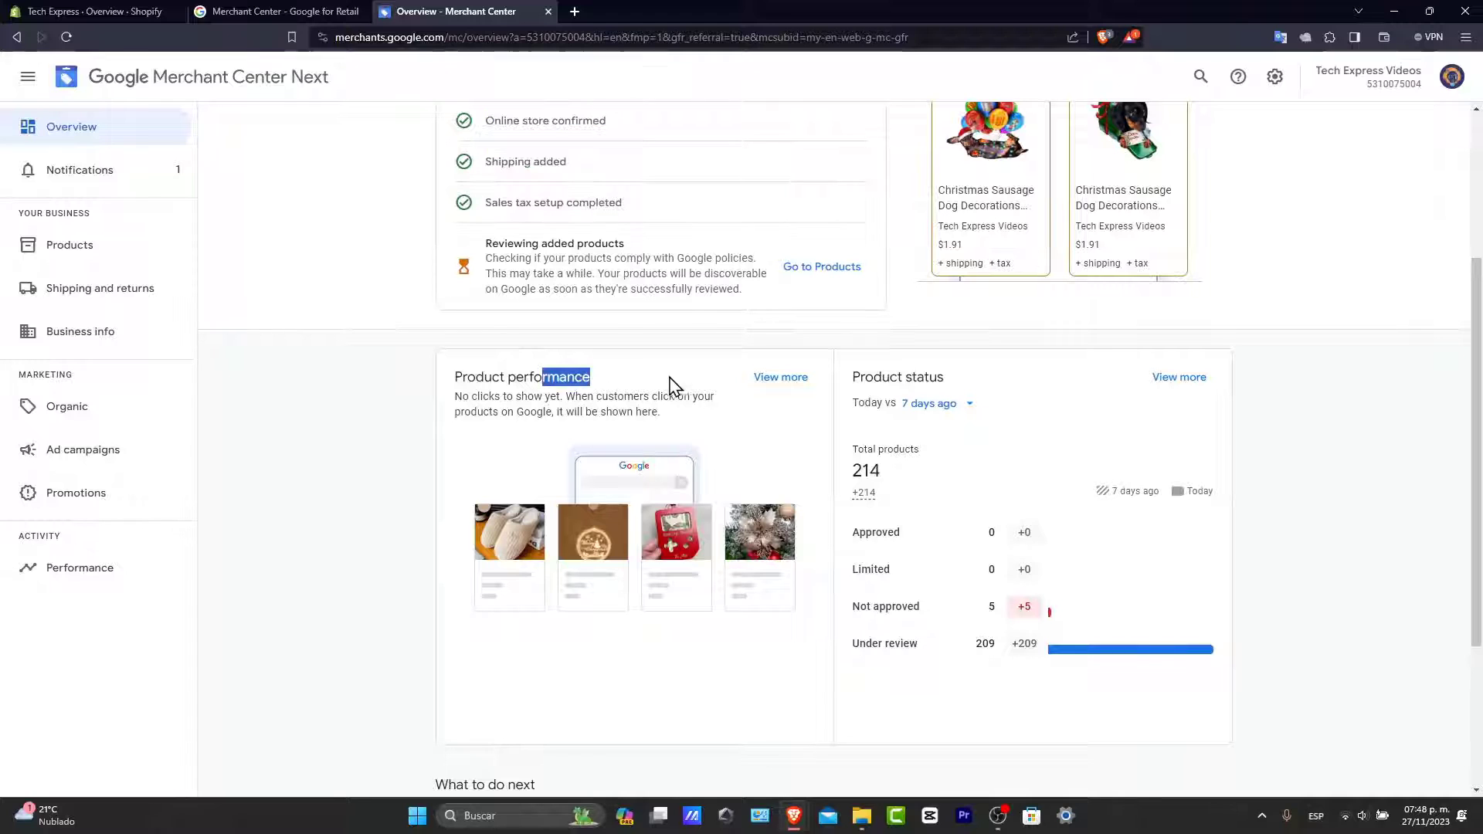
pyautogui.click(910, 484)
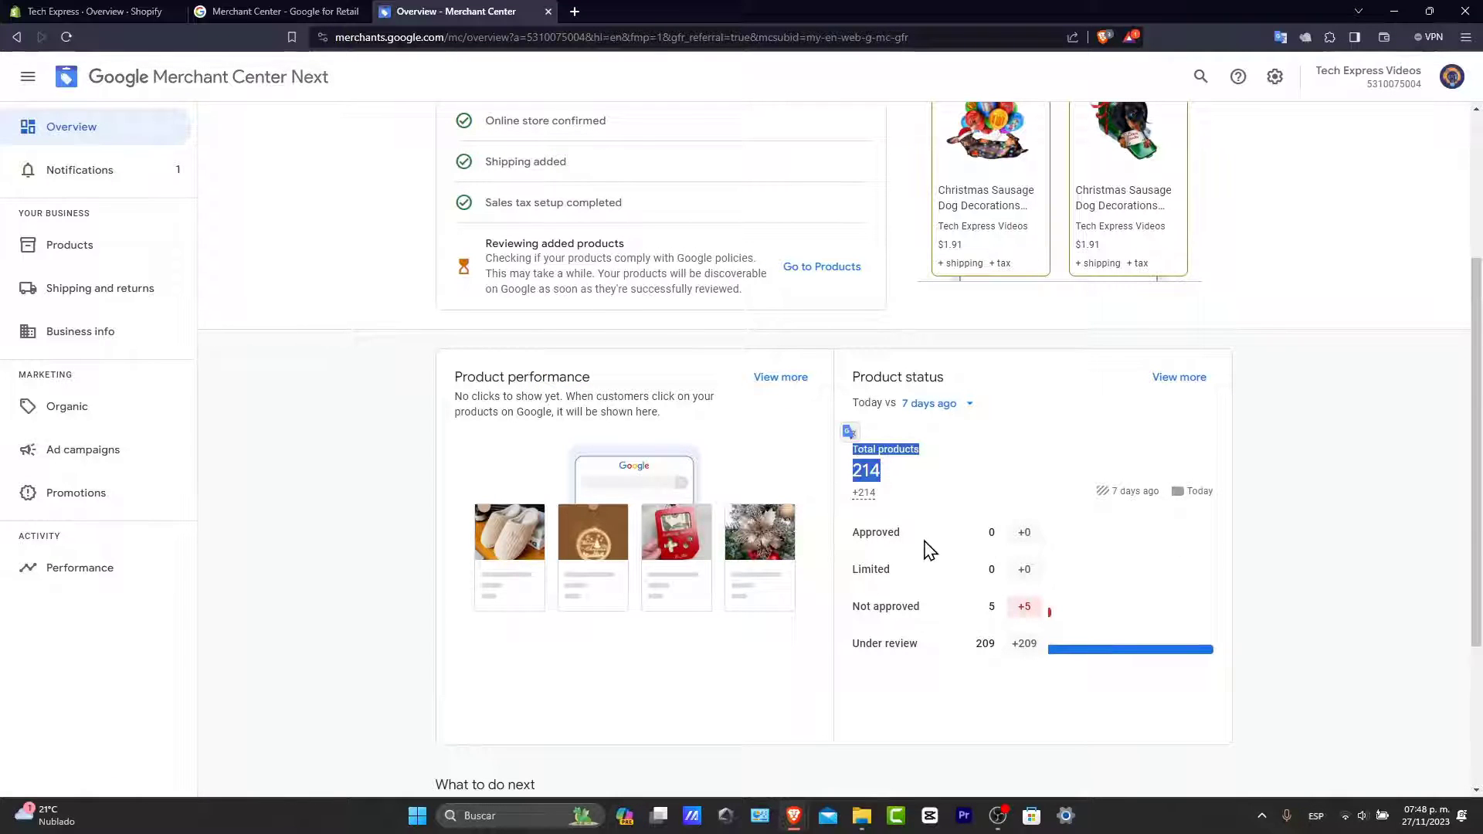
pyautogui.moveTo(983, 533); pyautogui.dragTo(1024, 535)
pyautogui.click(898, 536)
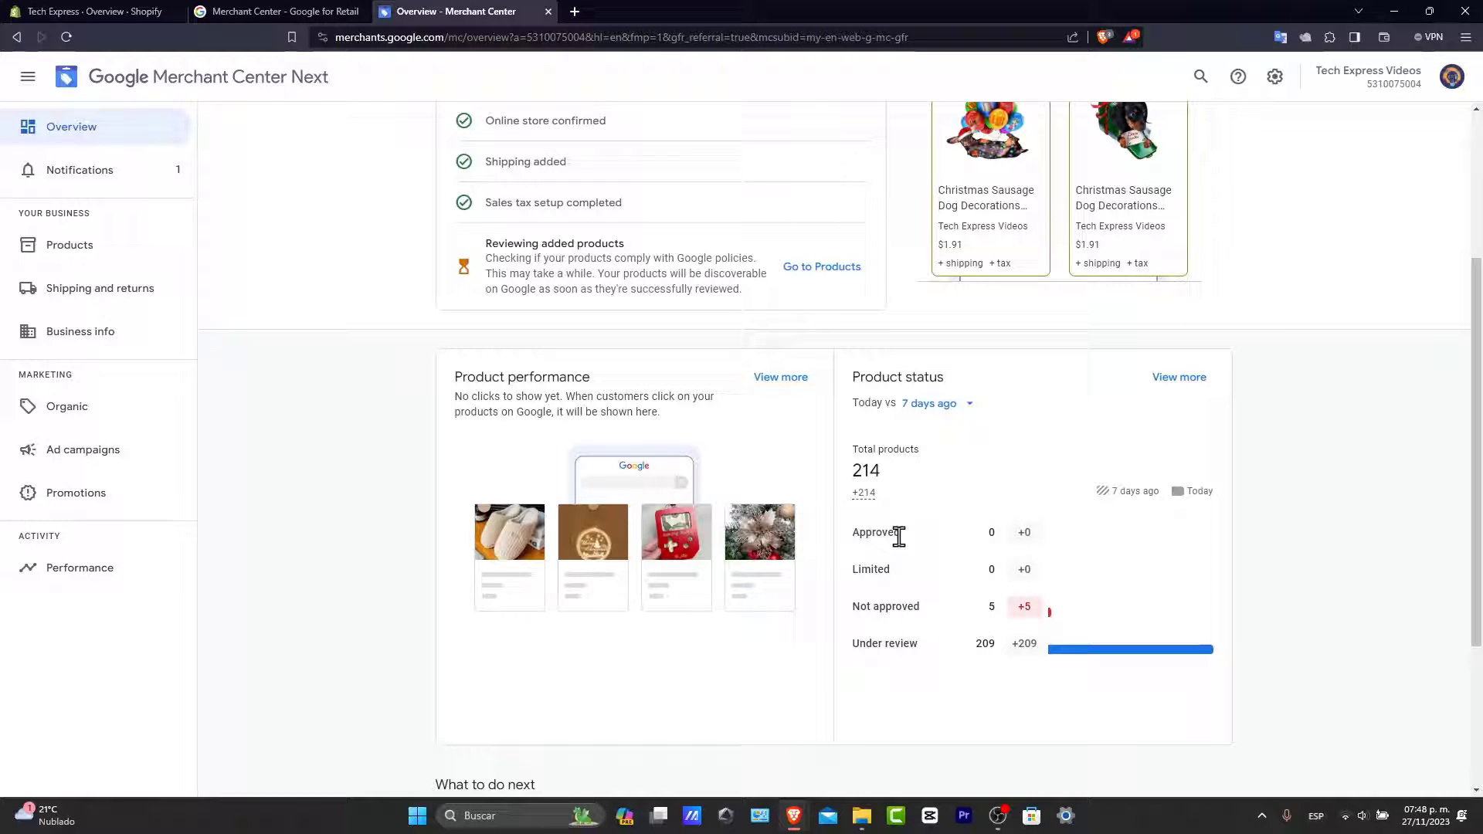
pyautogui.click(871, 570)
pyautogui.moveTo(887, 606); pyautogui.dragTo(1151, 606)
pyautogui.click(950, 652)
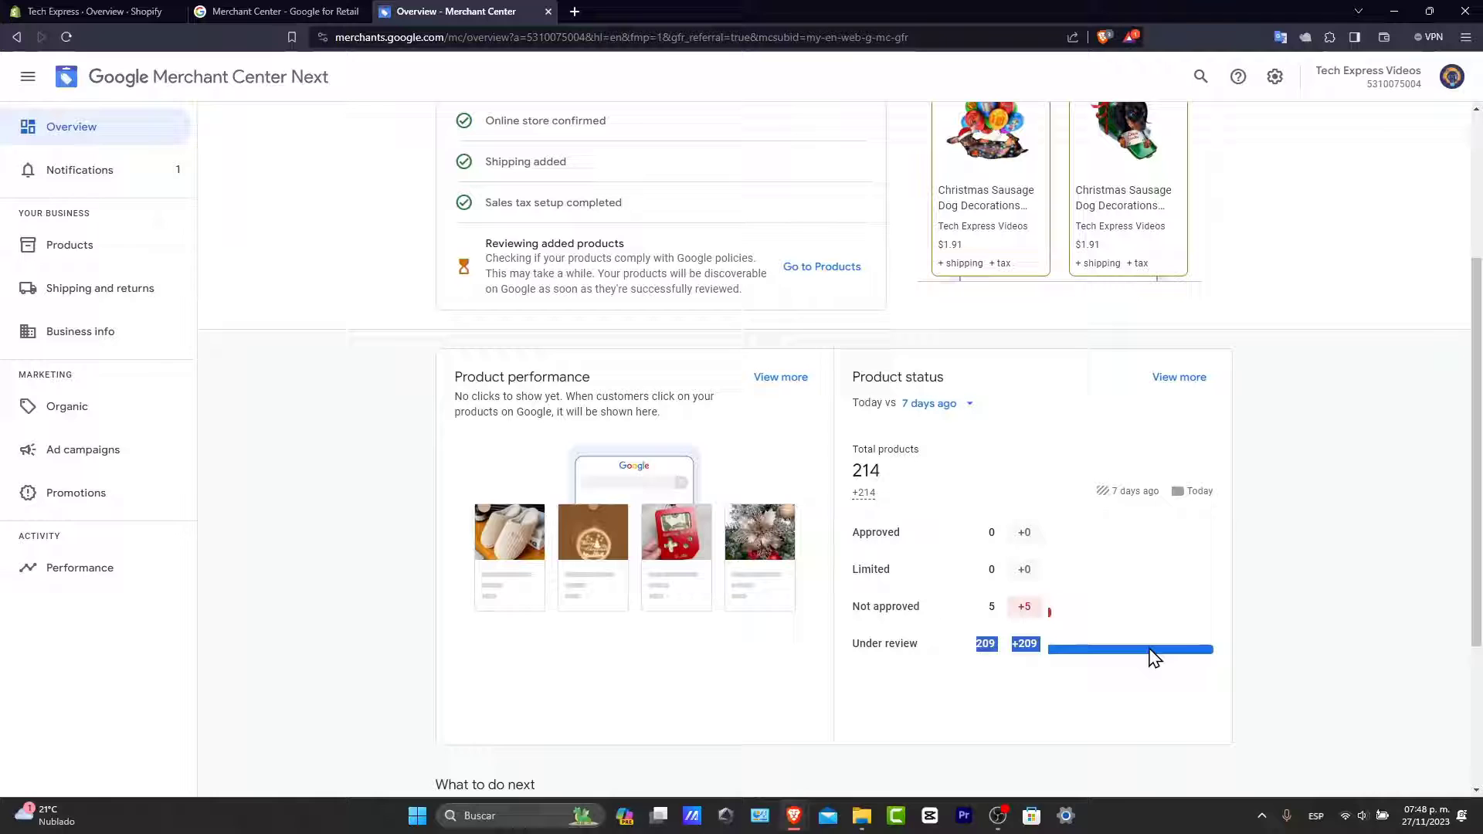
pyautogui.click(991, 618)
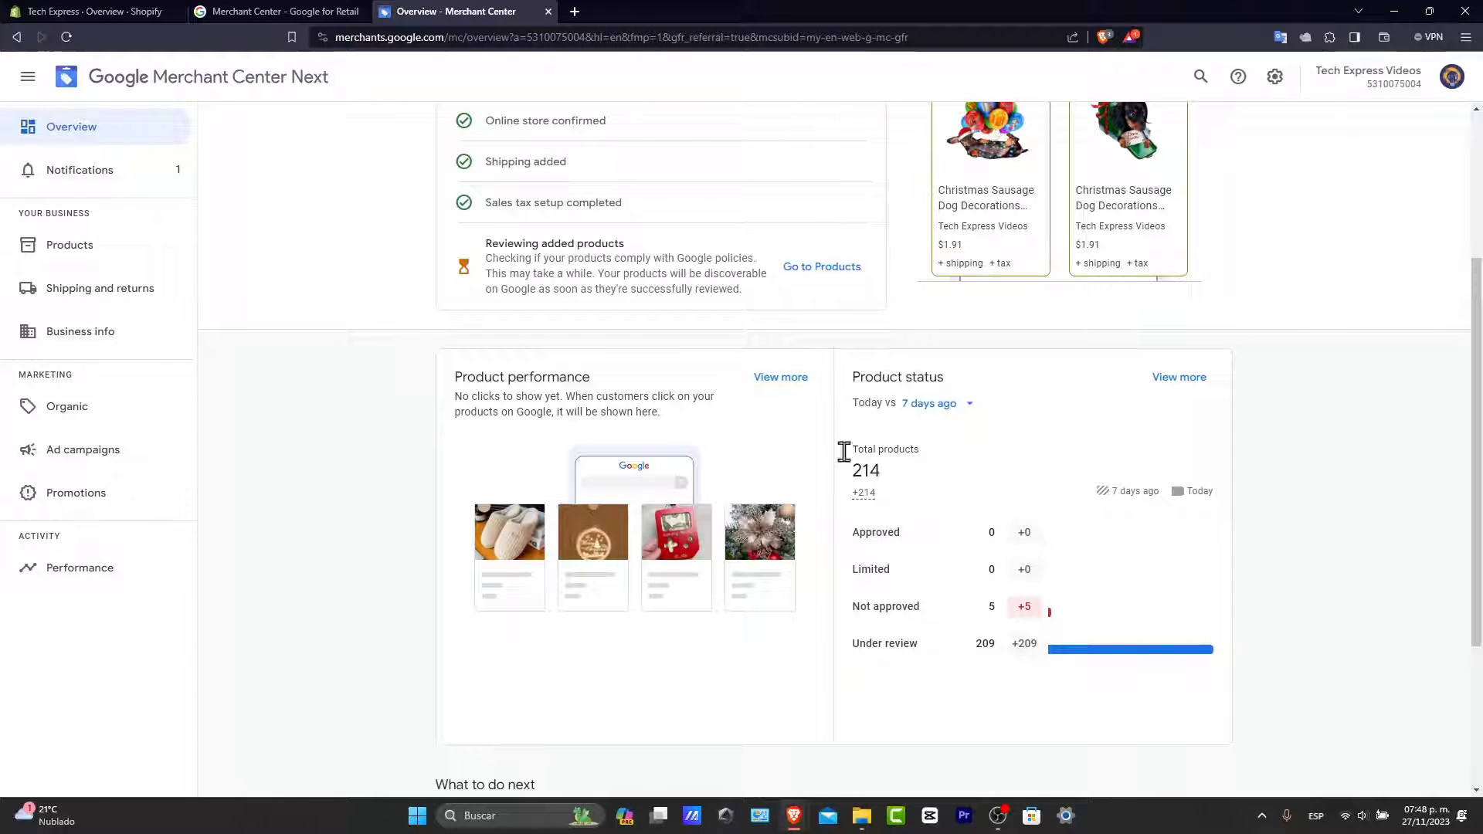
# Open the product performance report, briefly checking the Shopify page along the way
pyautogui.click(789, 383)
pyautogui.click(100, 11)
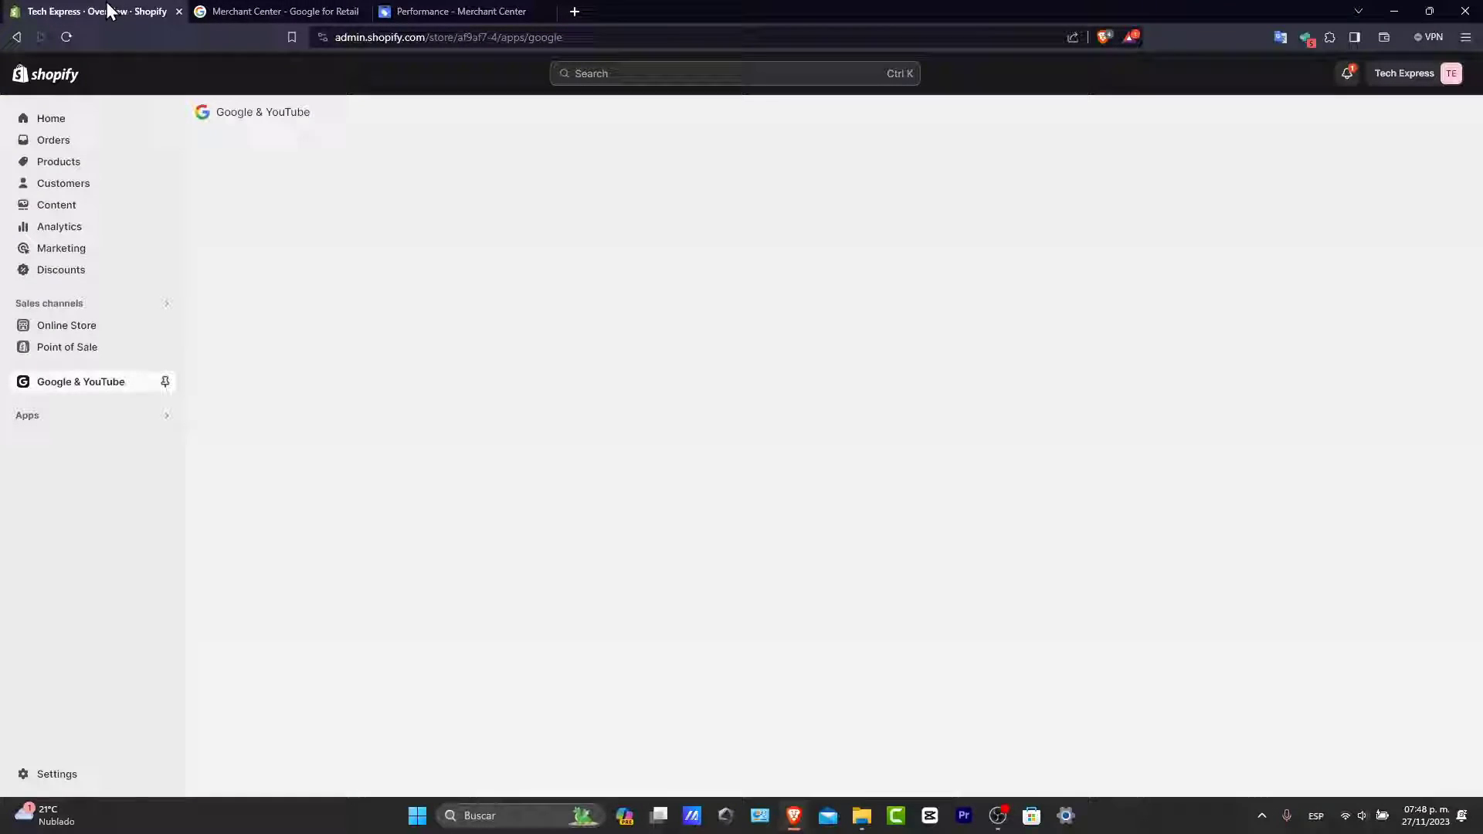
pyautogui.click(484, 9)
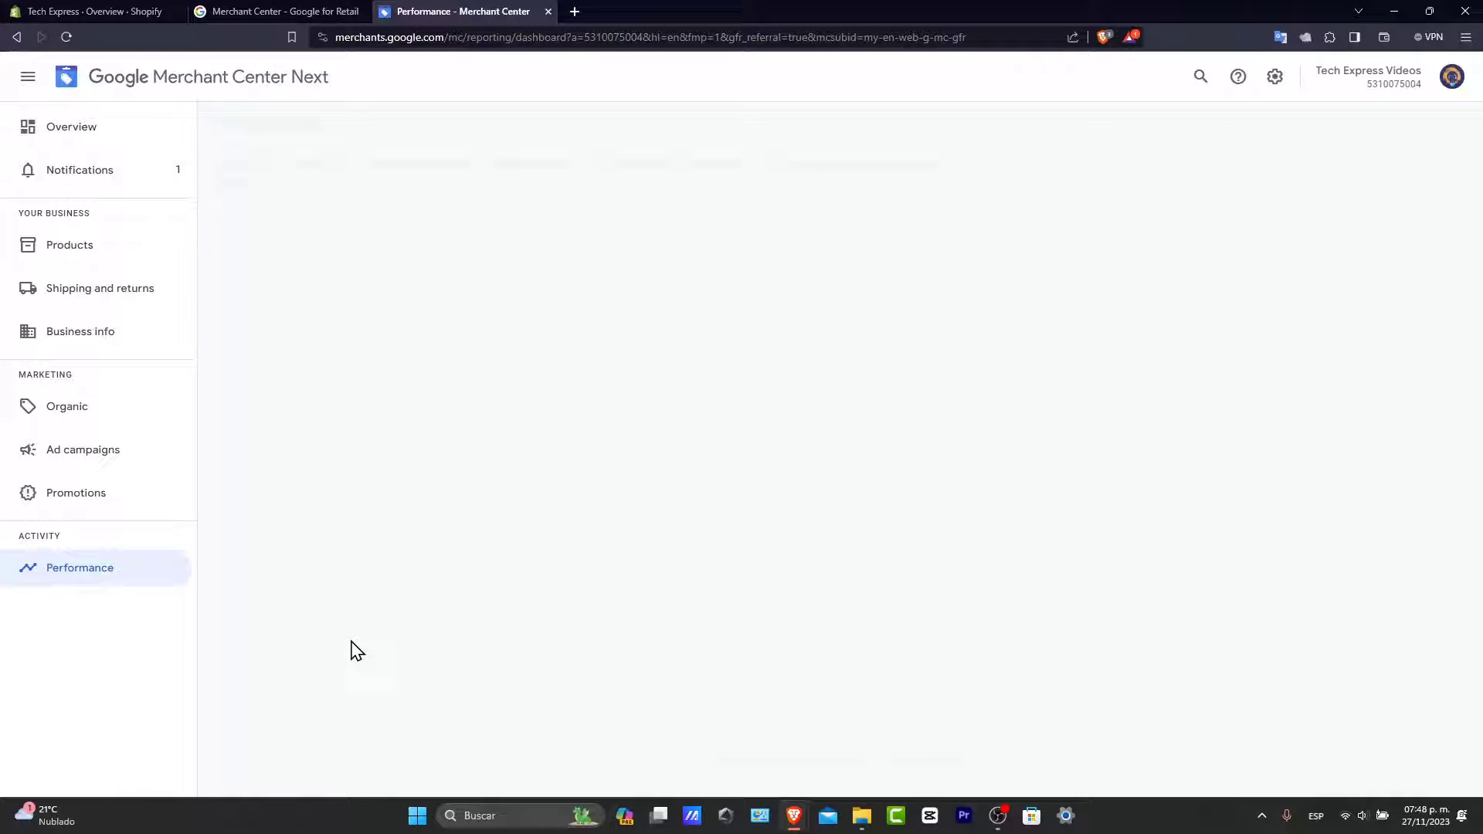
# Filter Needs attention to text-on-image products and open the Warm silver / 2M product's issues
pyautogui.click(333, 174)
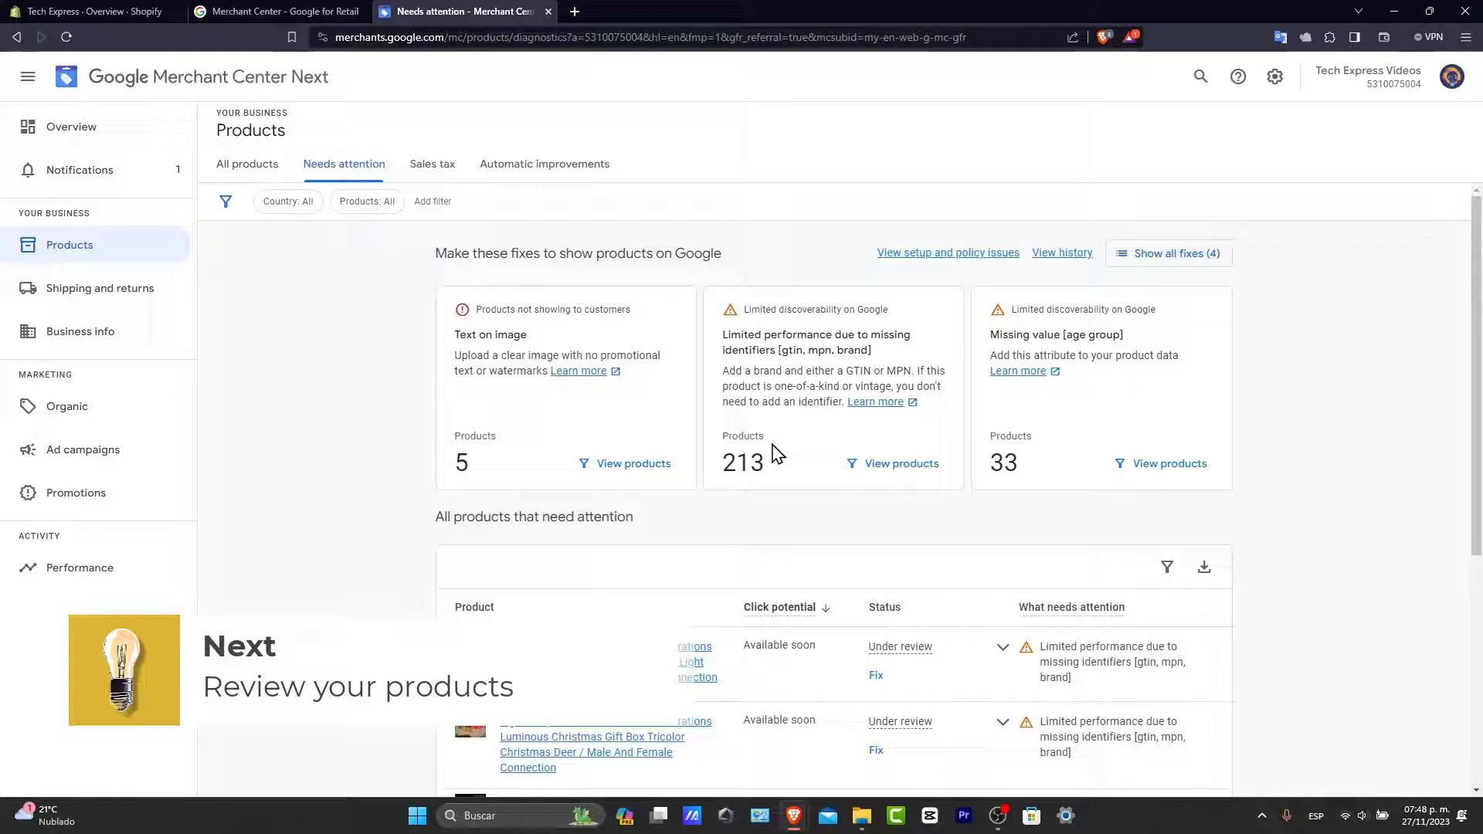
pyautogui.click(634, 465)
pyautogui.scroll(-5, 702, 474)
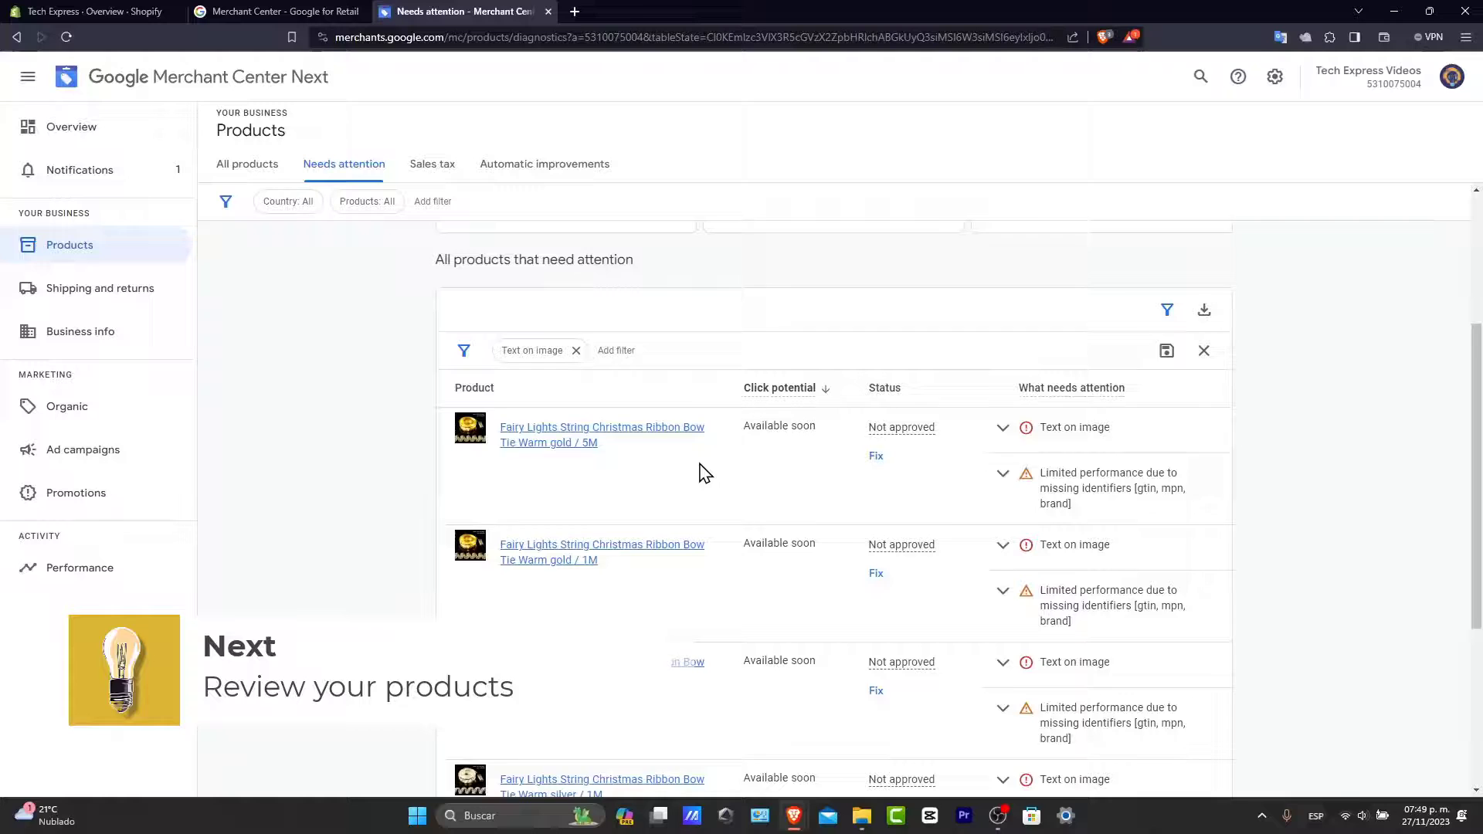
pyautogui.scroll(7, 923, 679)
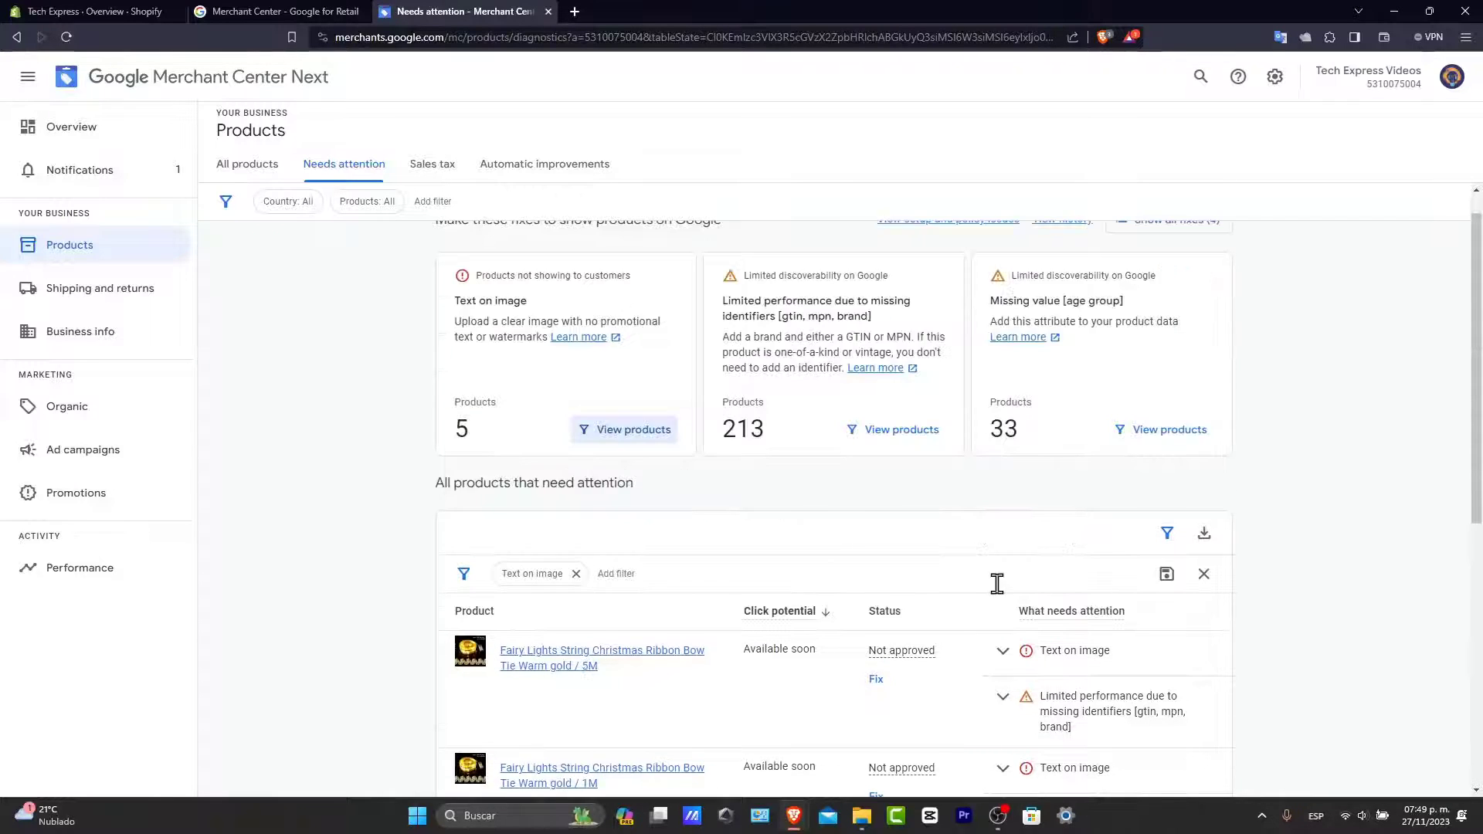
pyautogui.scroll(-6, 997, 584)
pyautogui.click(876, 637)
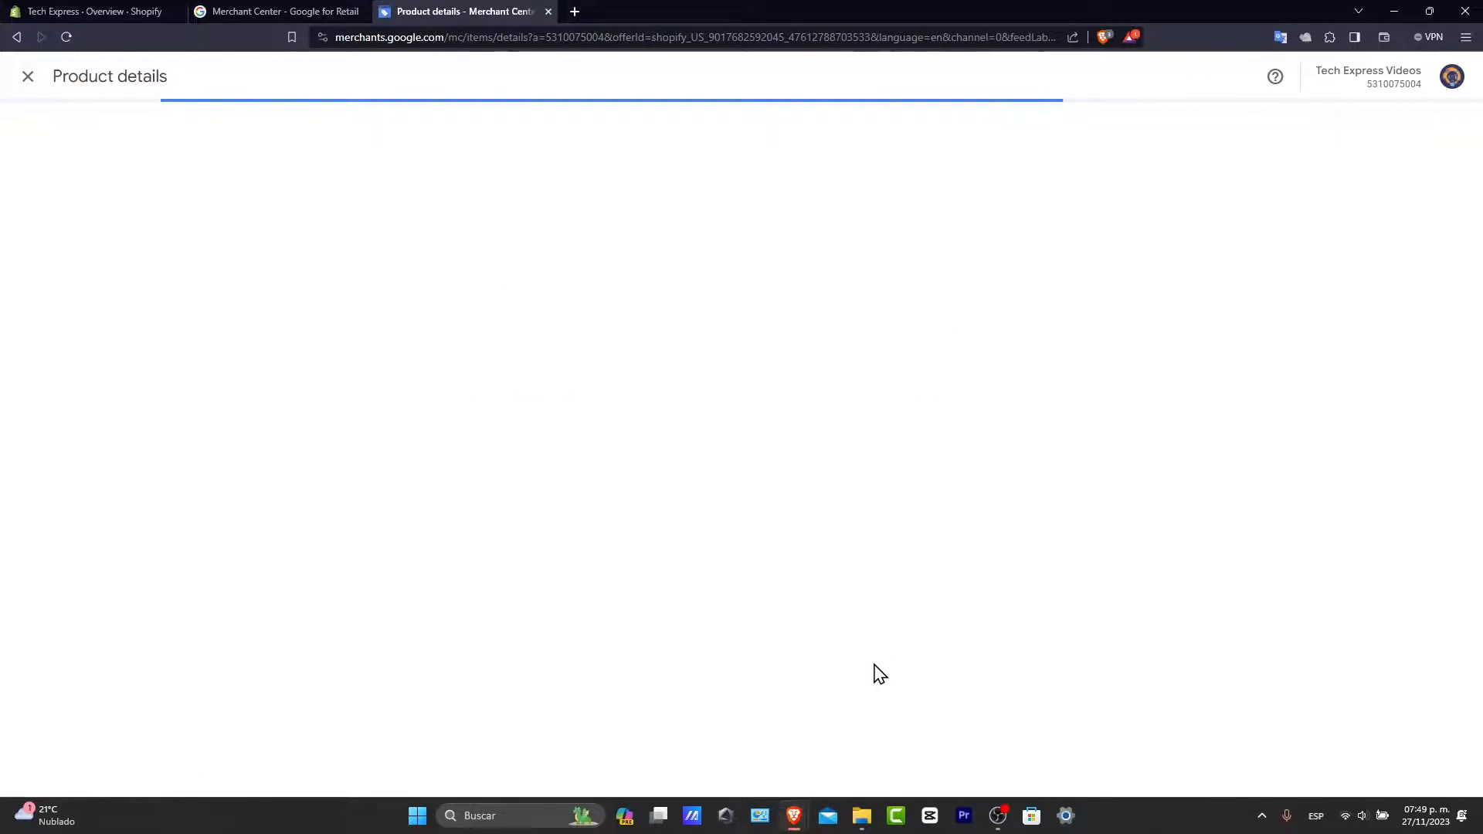
pyautogui.click(627, 547)
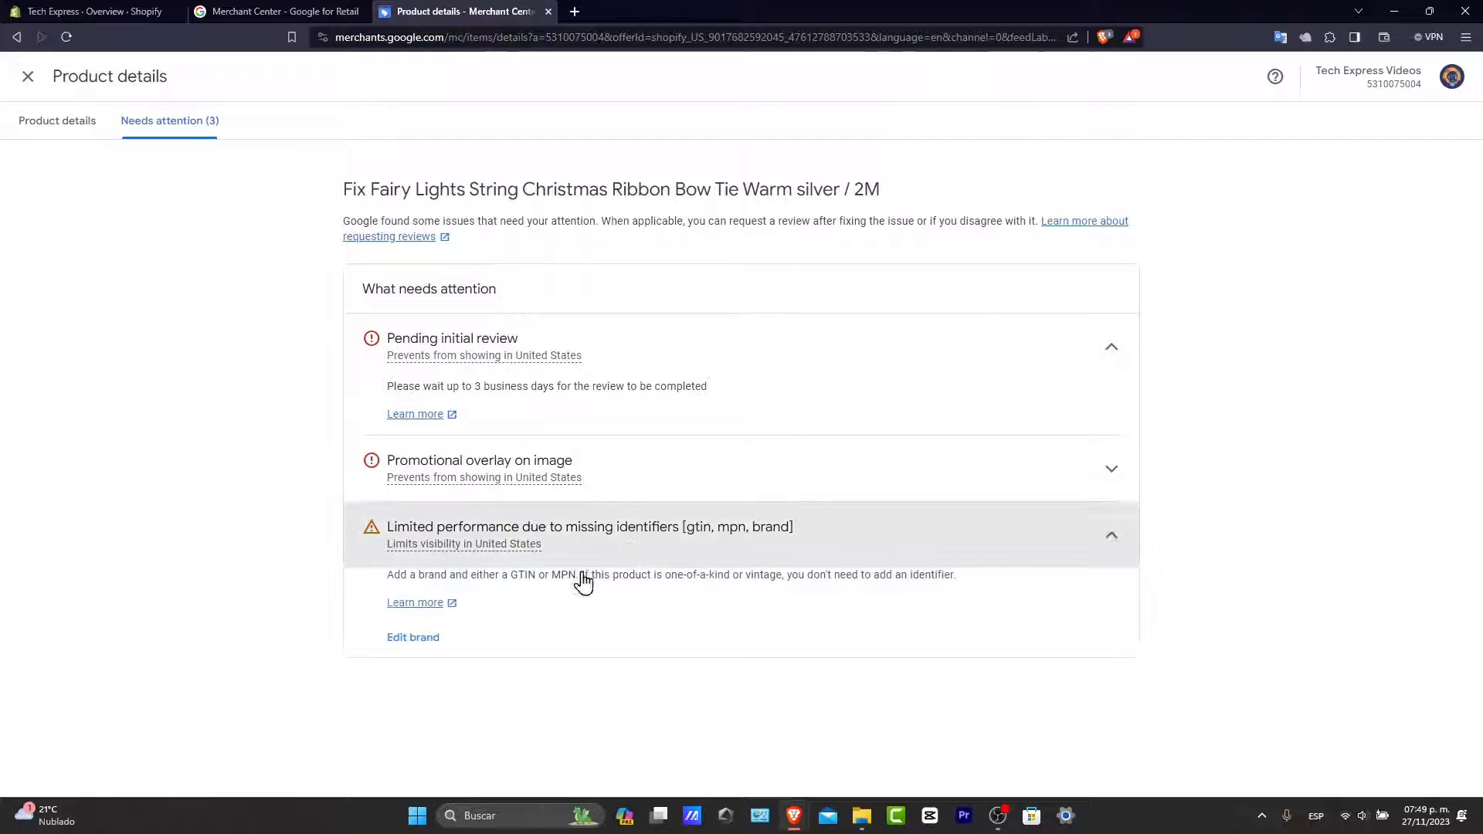
pyautogui.click(646, 491)
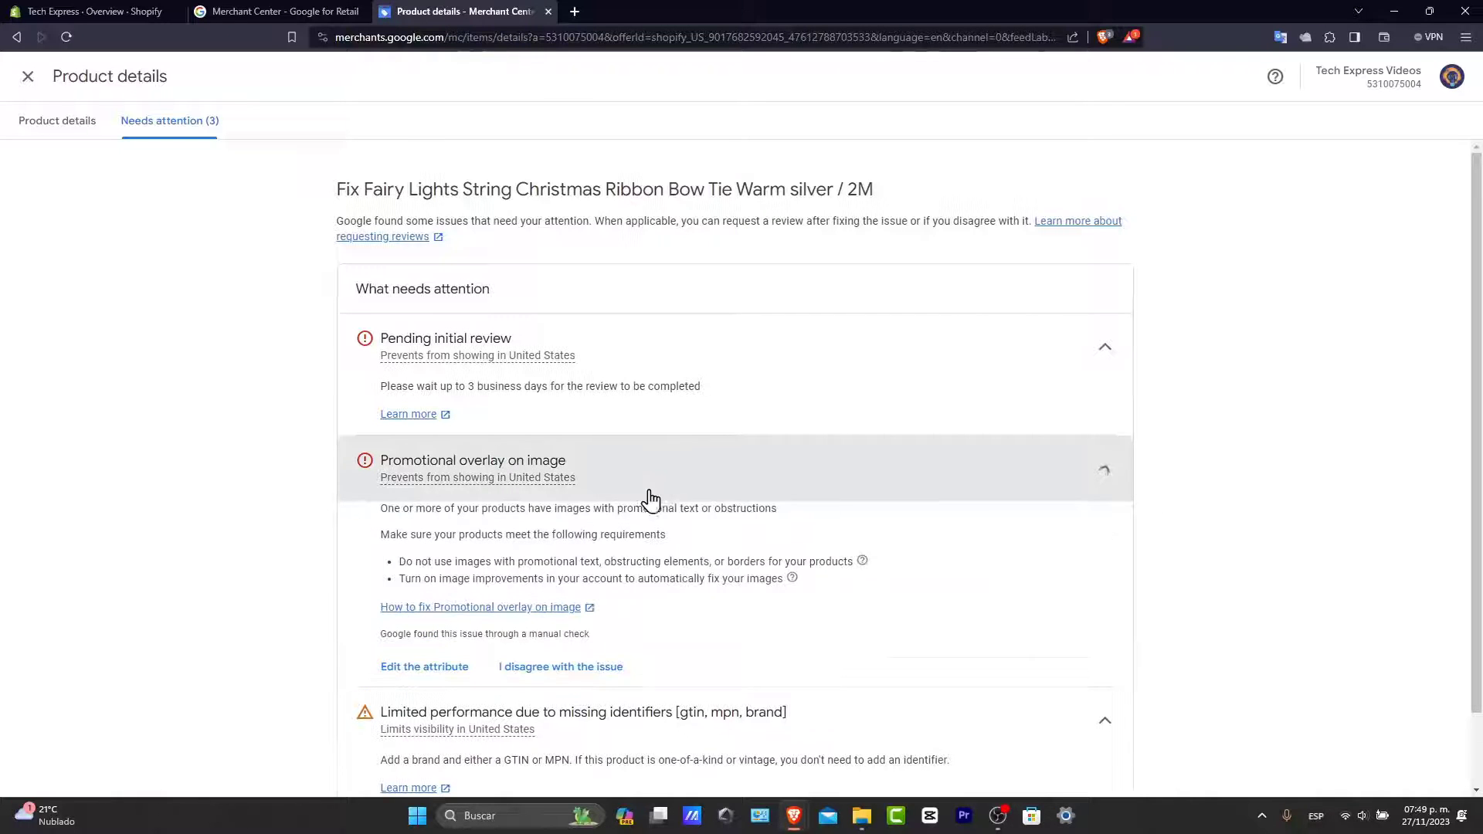
# Delete the promotional-text image from the Warm silver / 2M product and save it
pyautogui.click(451, 669)
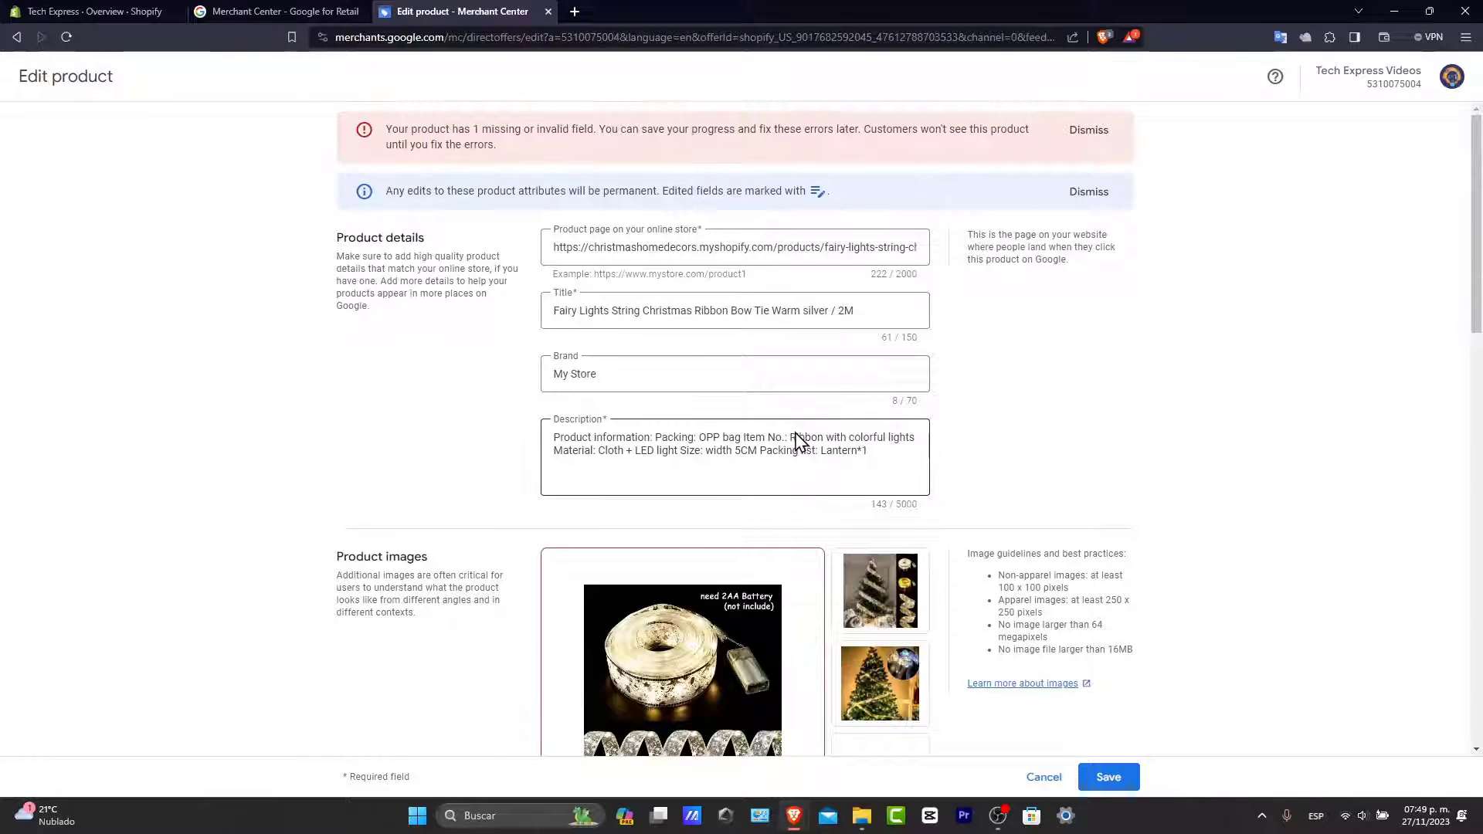
pyautogui.scroll(-3, 792, 464)
pyautogui.click(796, 543)
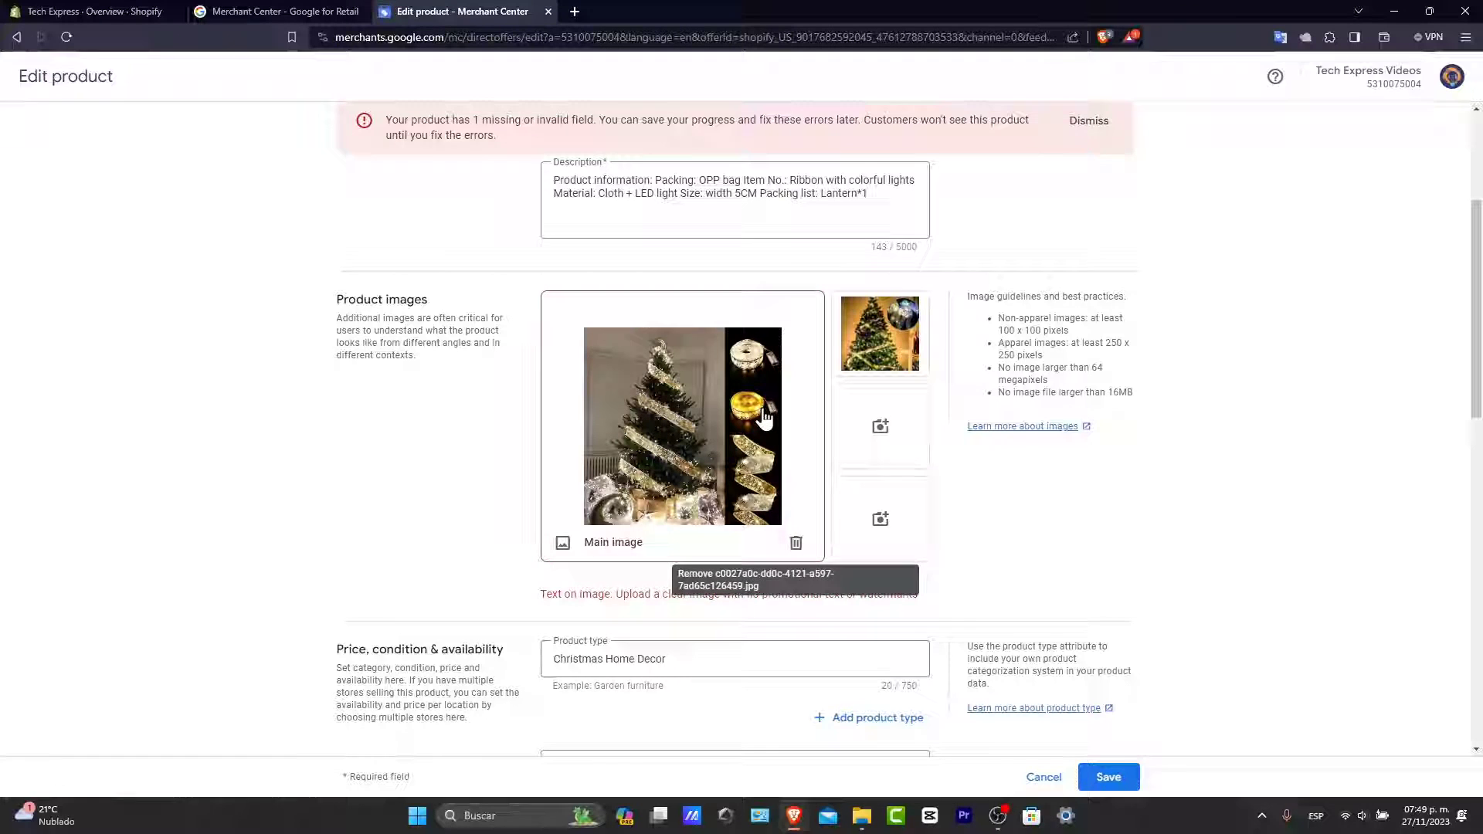
pyautogui.click(780, 541)
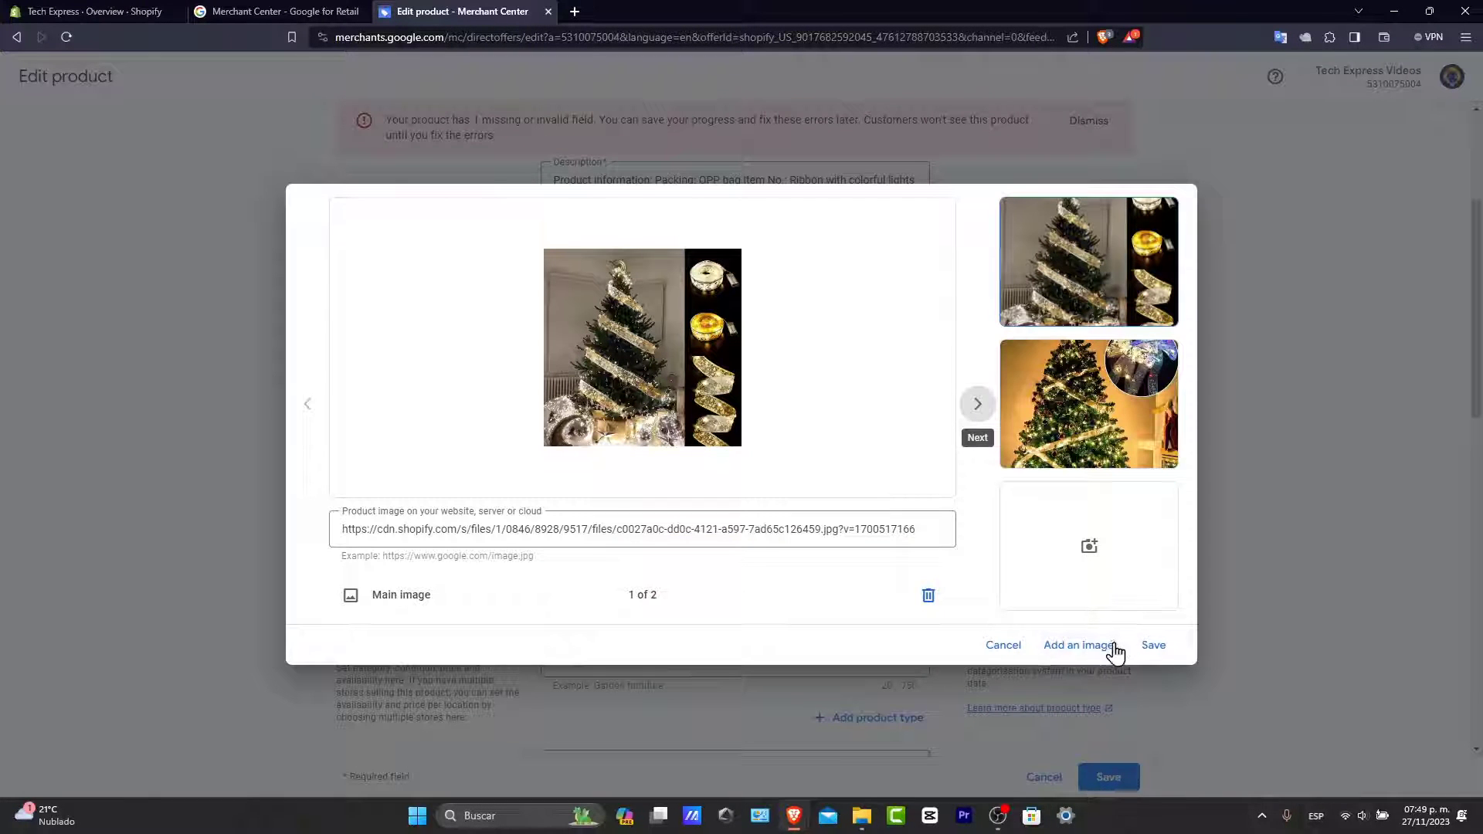
pyautogui.click(1154, 648)
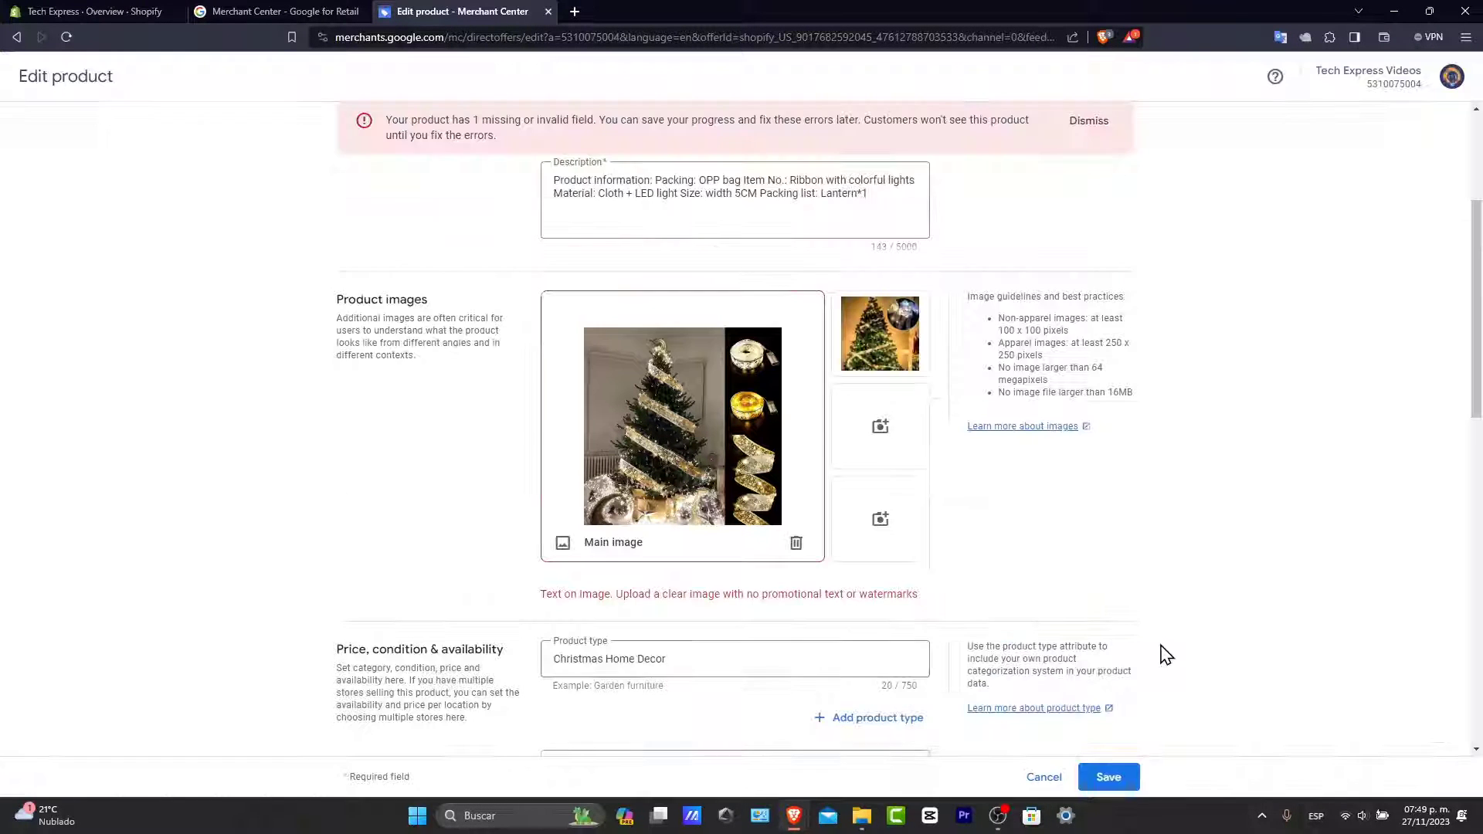
pyautogui.click(1104, 782)
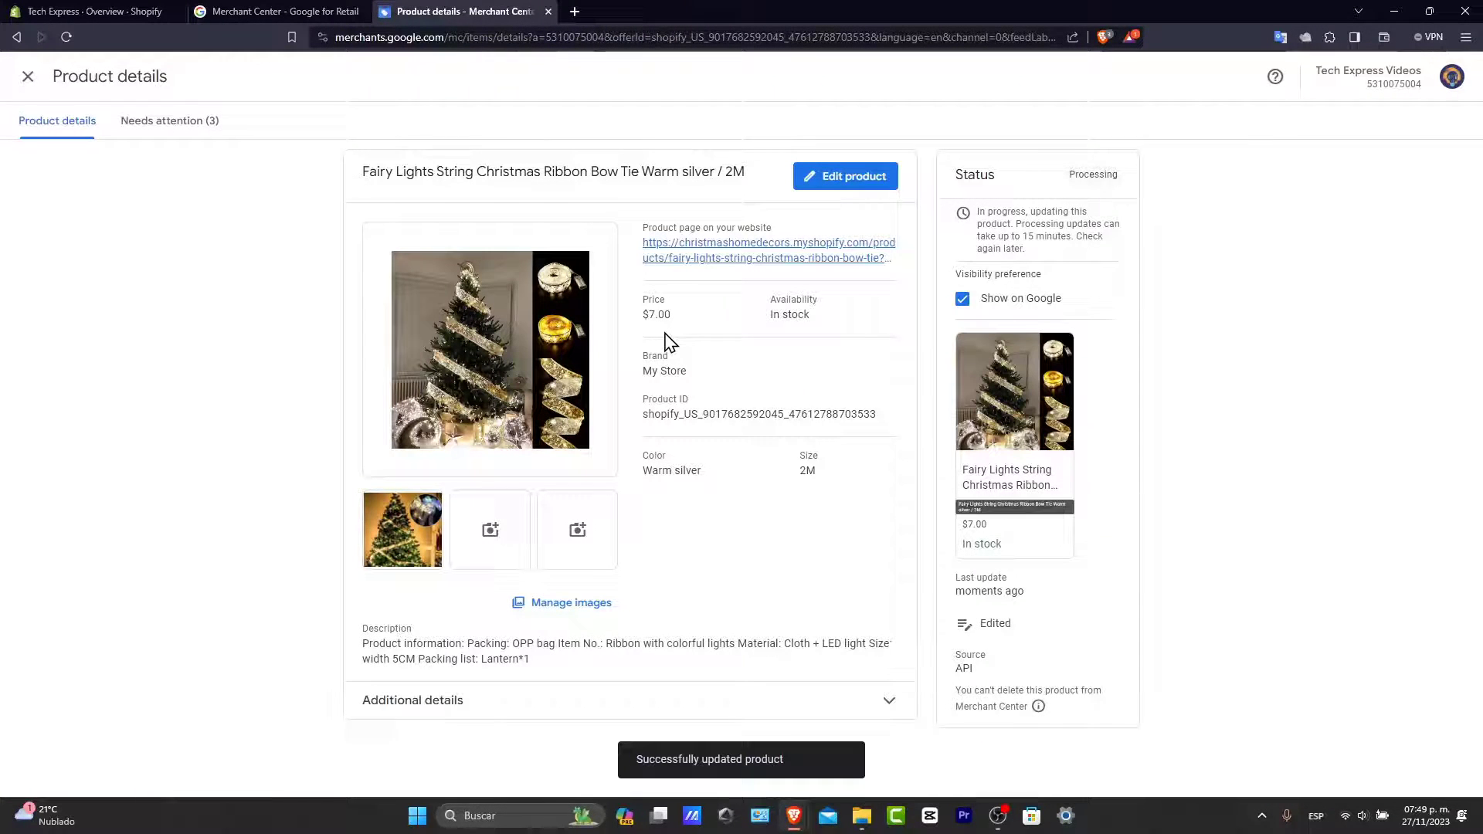
pyautogui.click(159, 124)
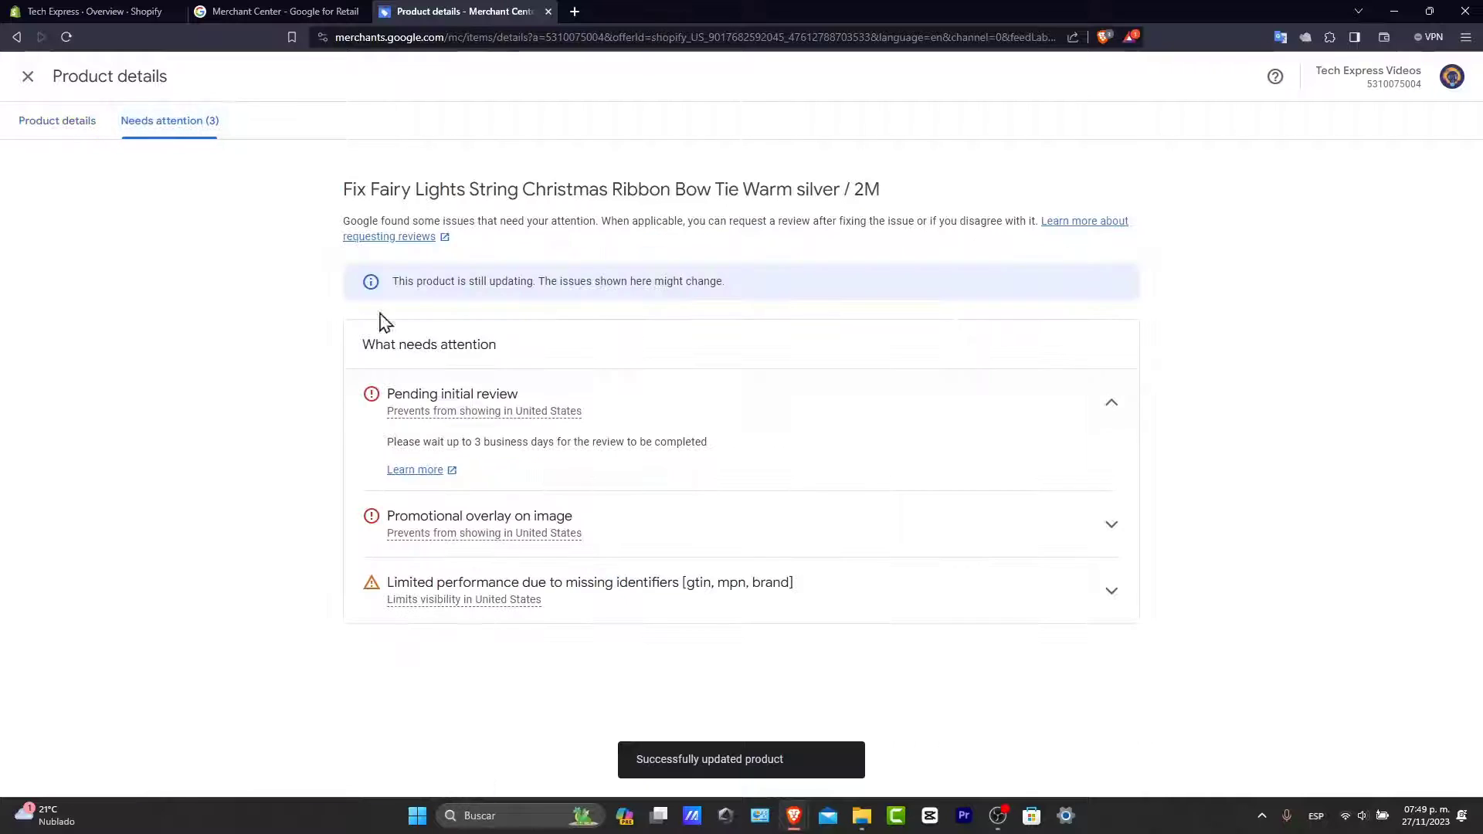
# Remove the battery-text main image from the Warm gold / 1M product and save it
pyautogui.click(31, 81)
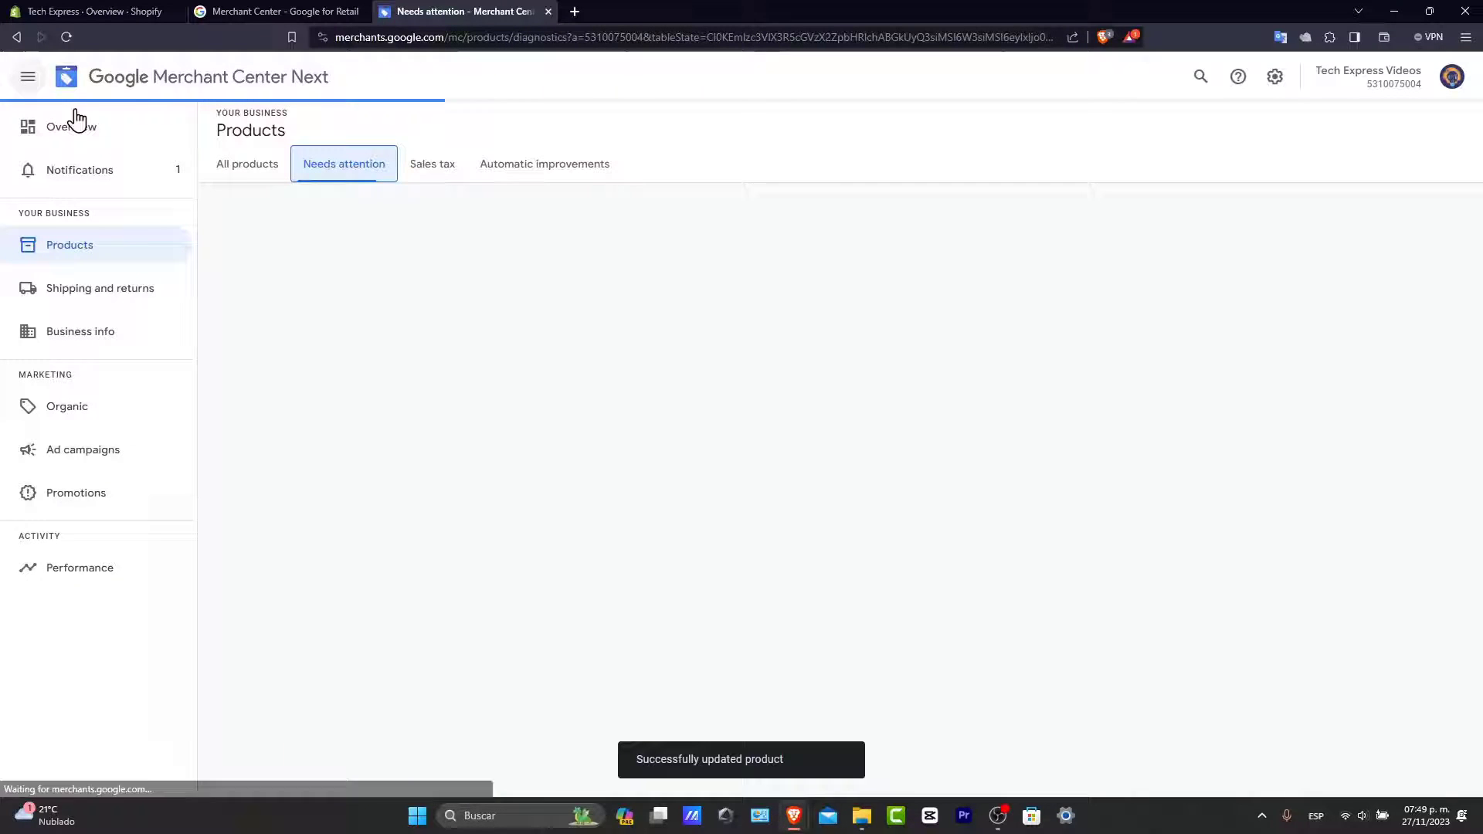
pyautogui.click(711, 536)
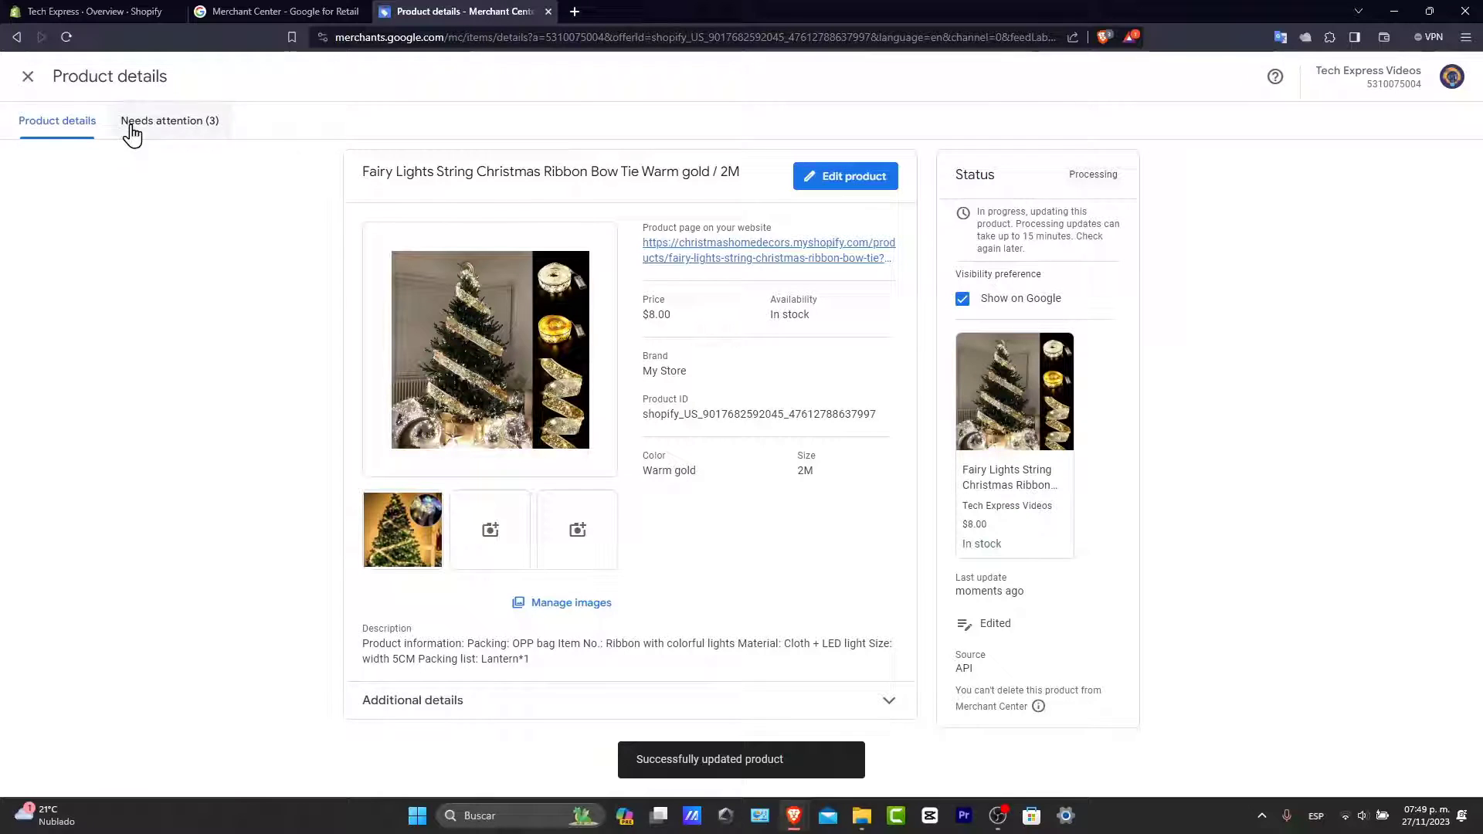
pyautogui.click(30, 79)
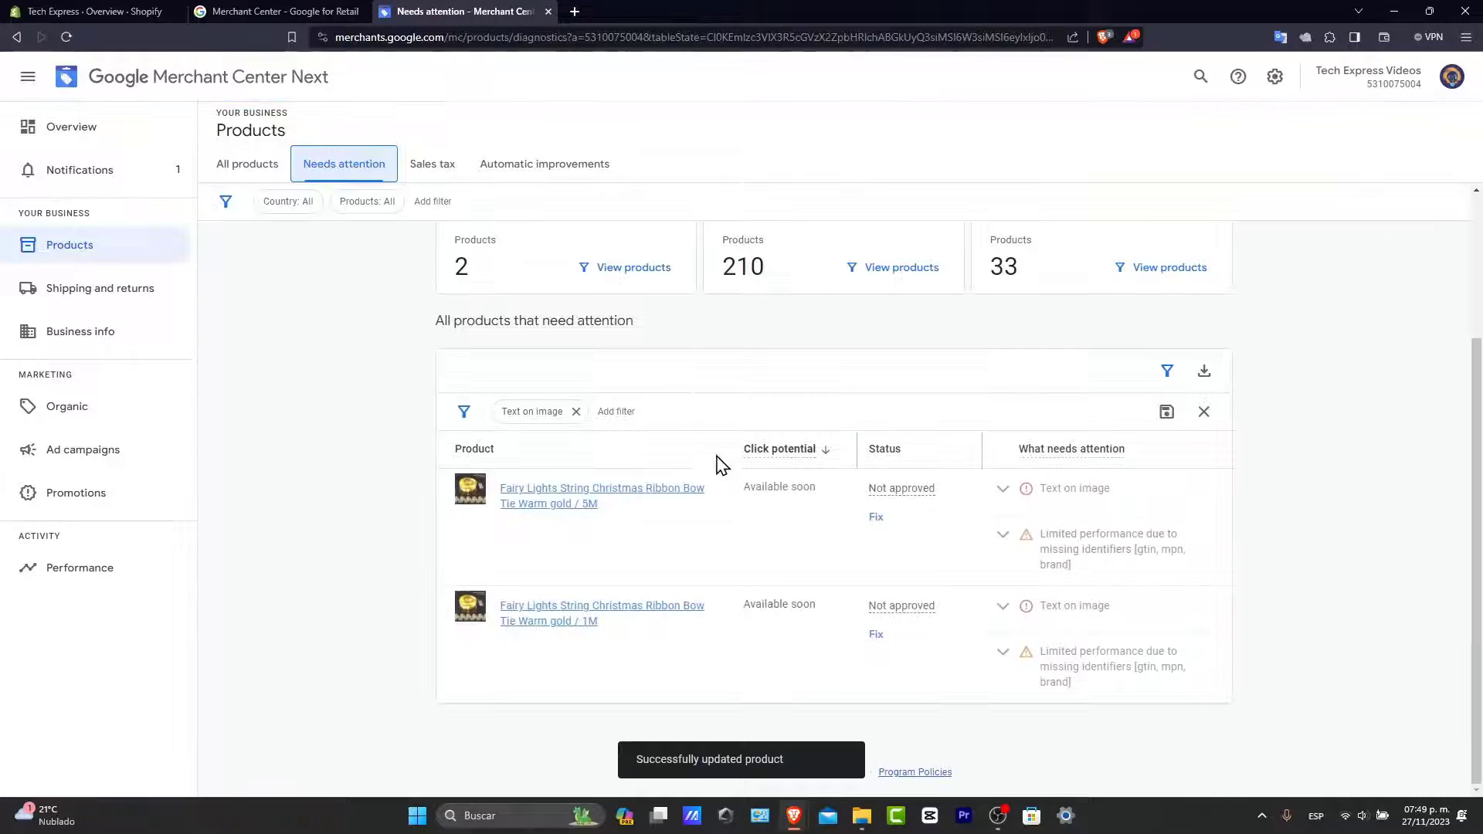
pyautogui.click(875, 635)
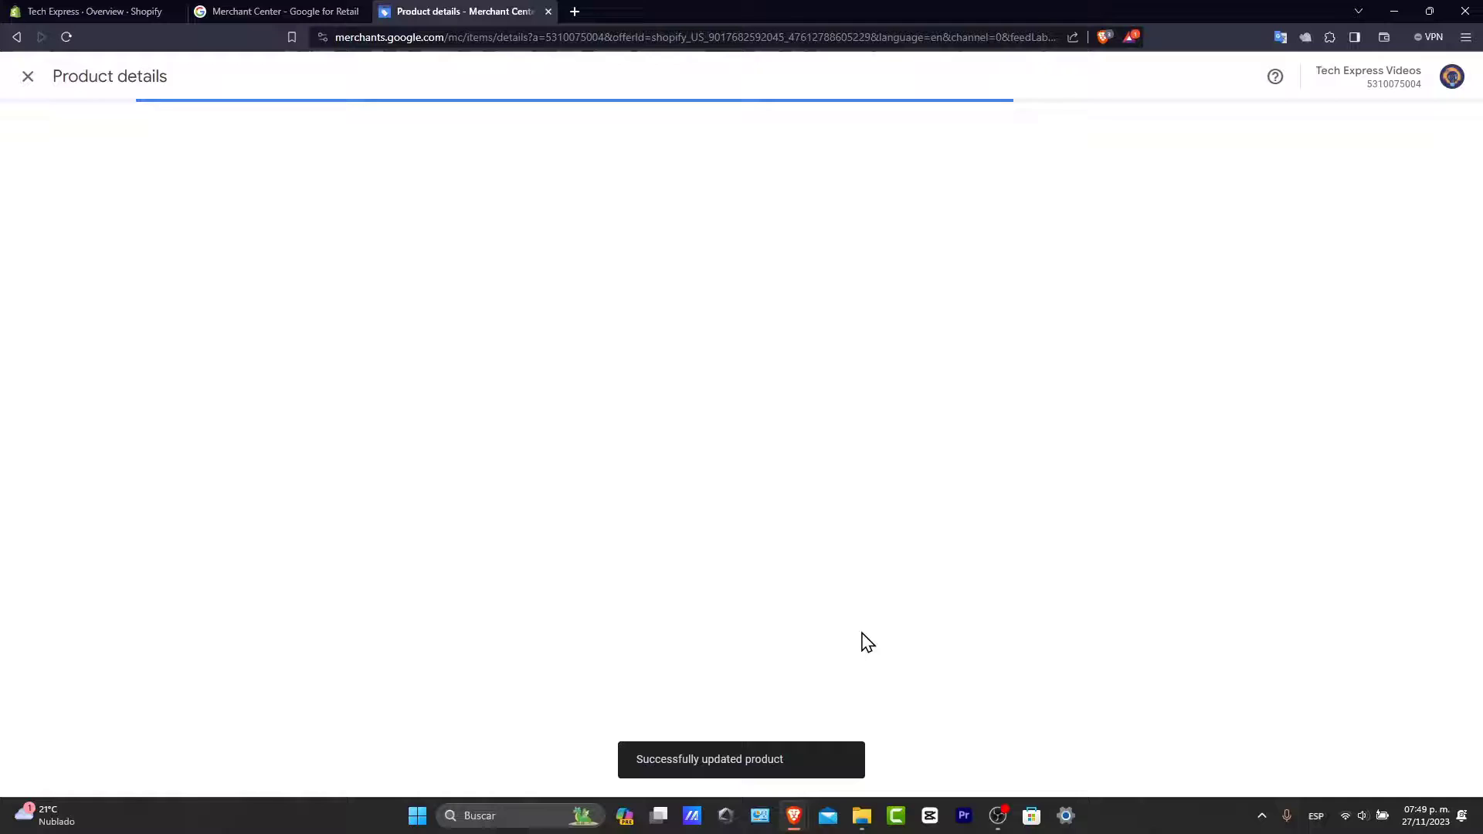
pyautogui.click(799, 505)
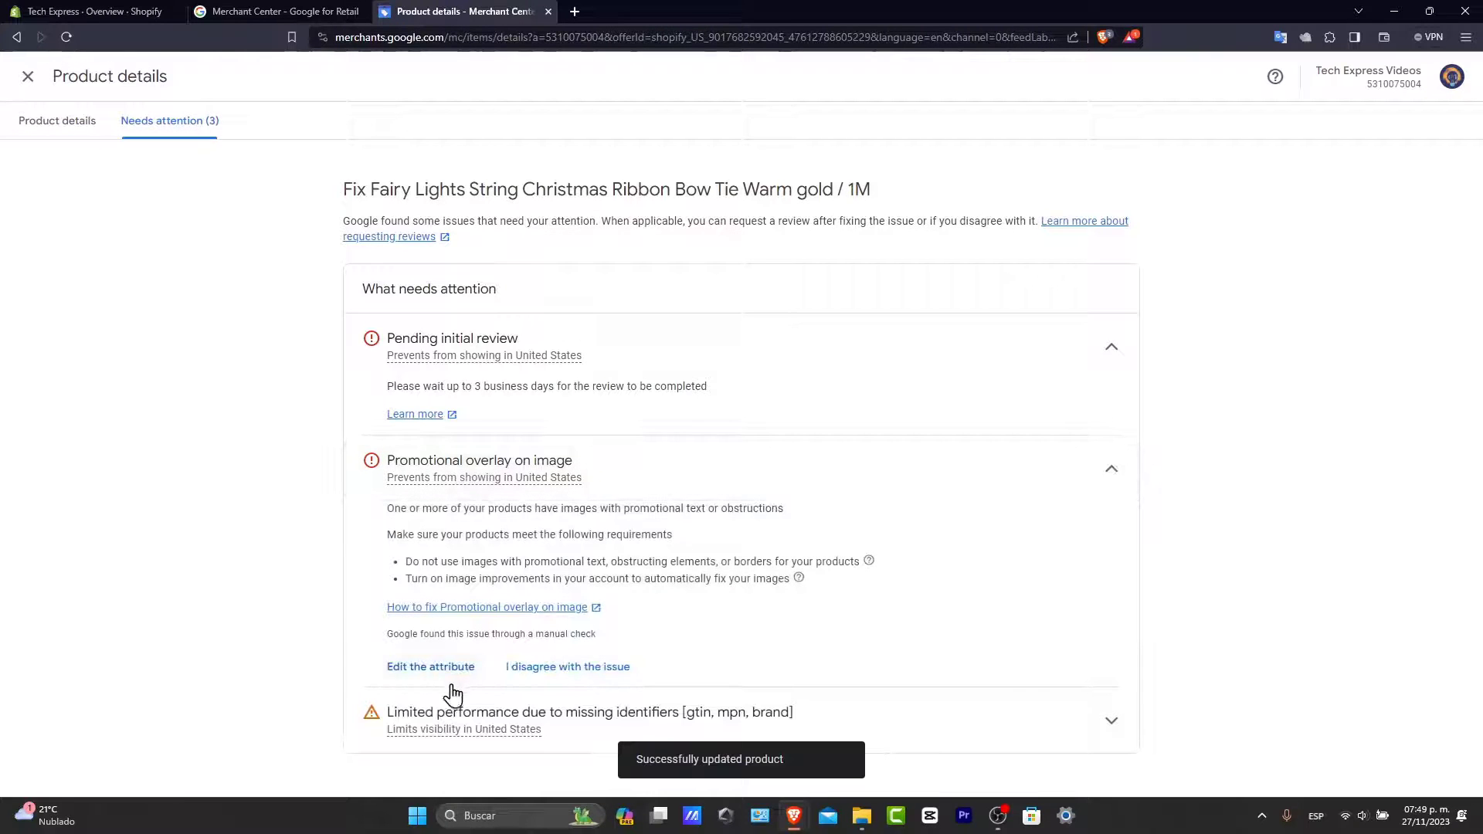
pyautogui.click(433, 669)
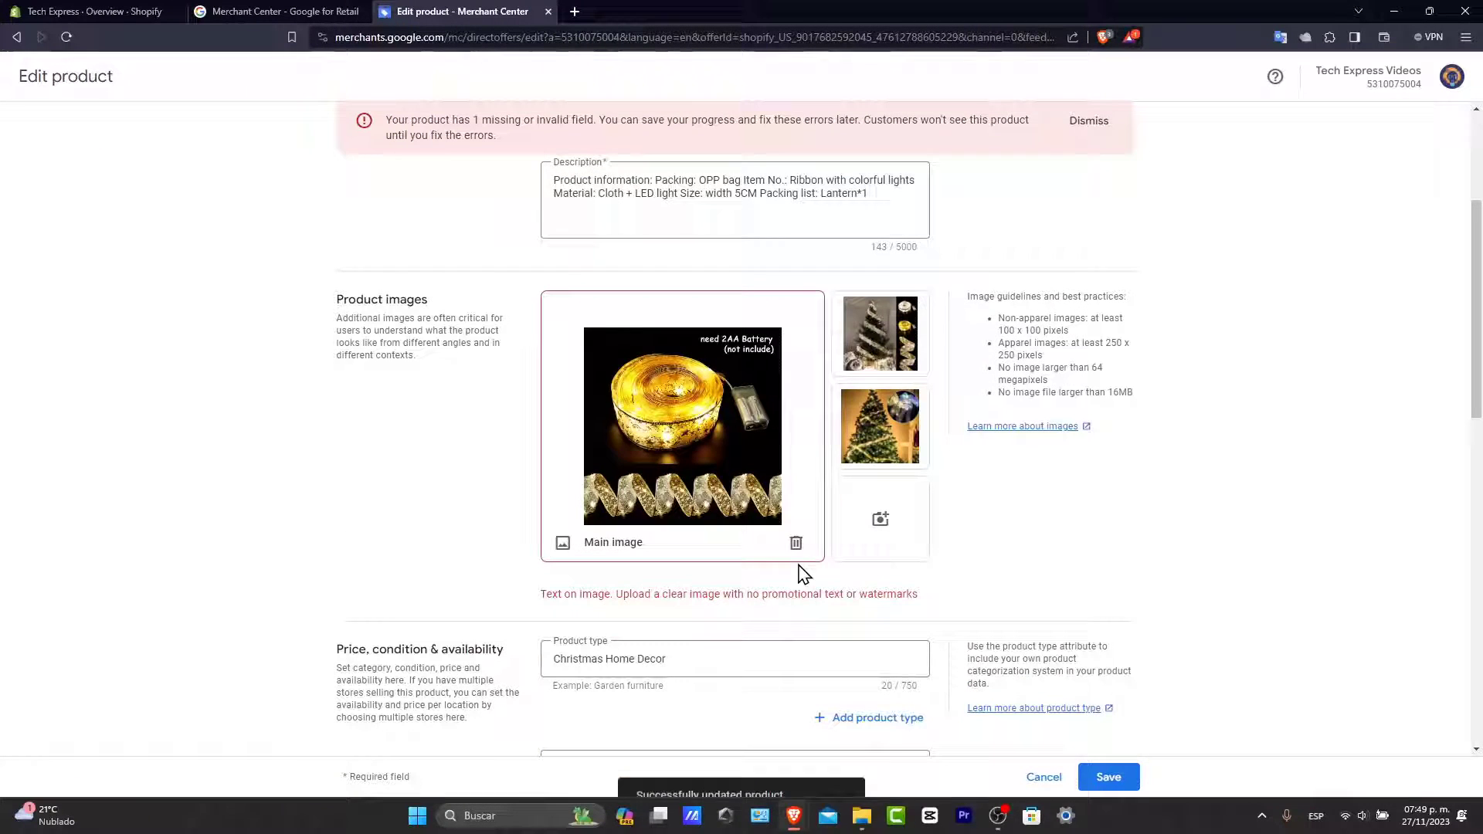
pyautogui.click(796, 542)
pyautogui.click(1097, 778)
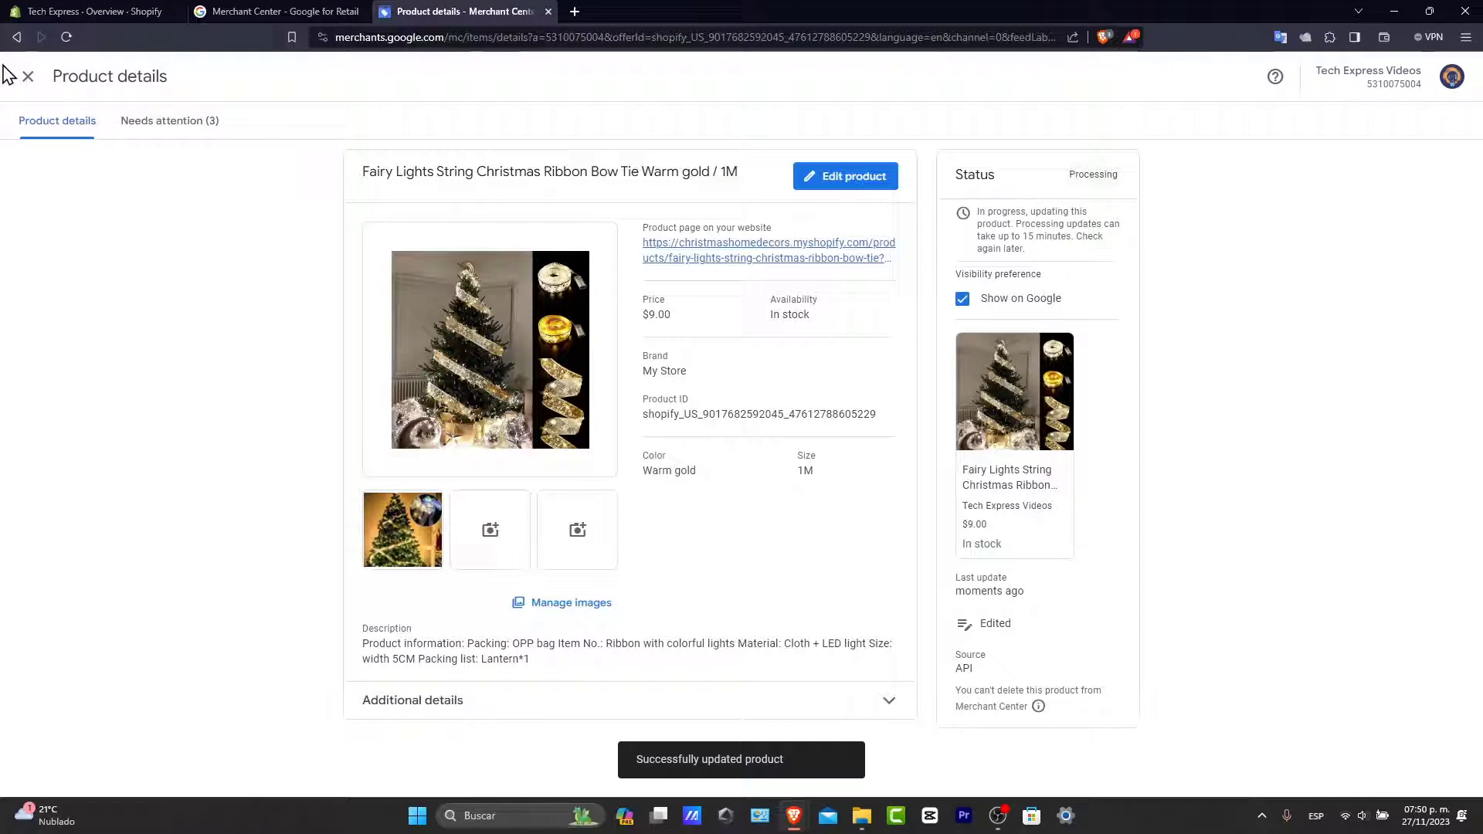
pyautogui.click(28, 76)
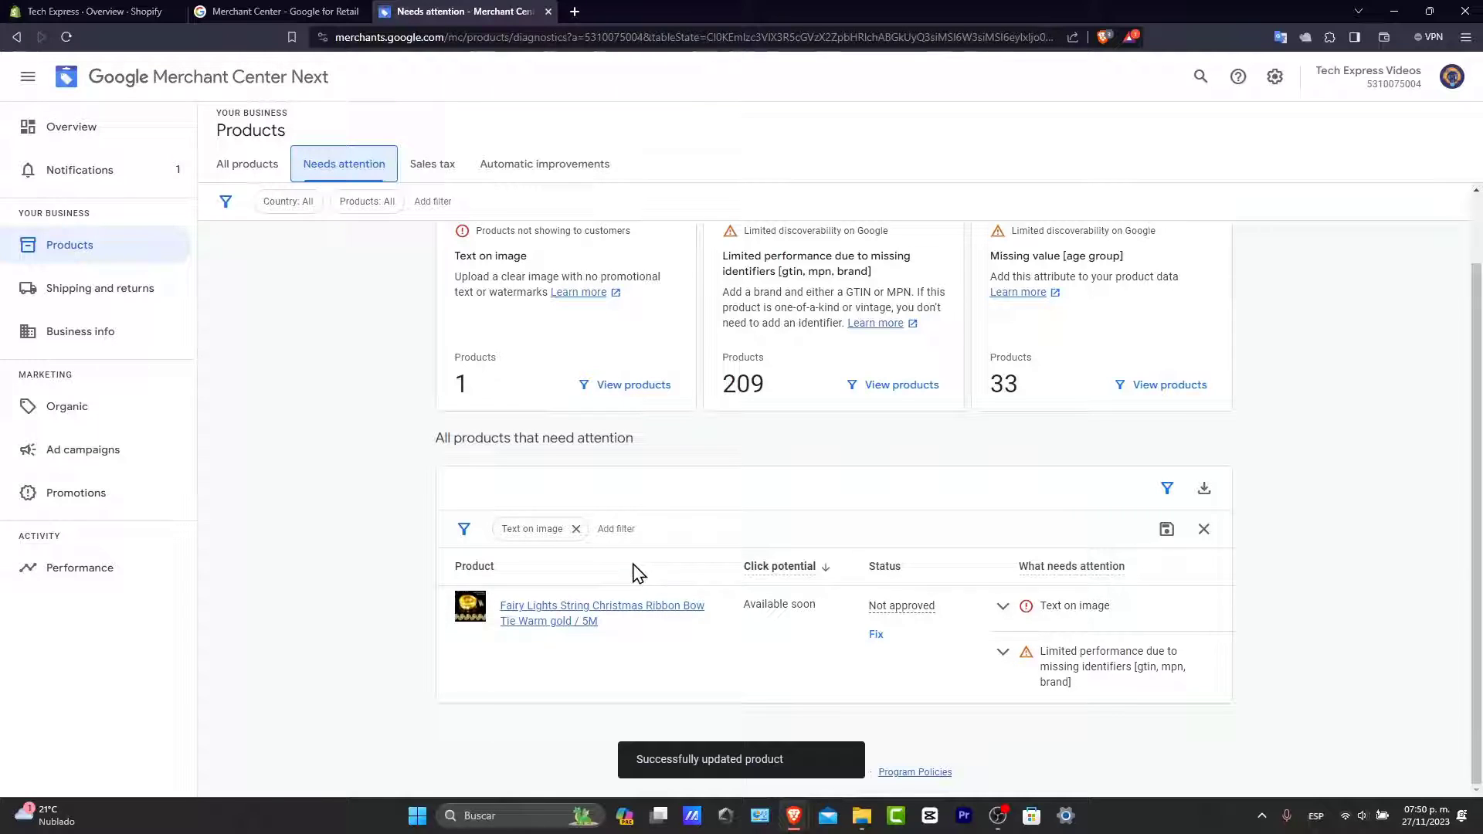
# Save the Warm gold / 5M product's cleaned-up images and recheck the text-on-image product list
pyautogui.click(876, 634)
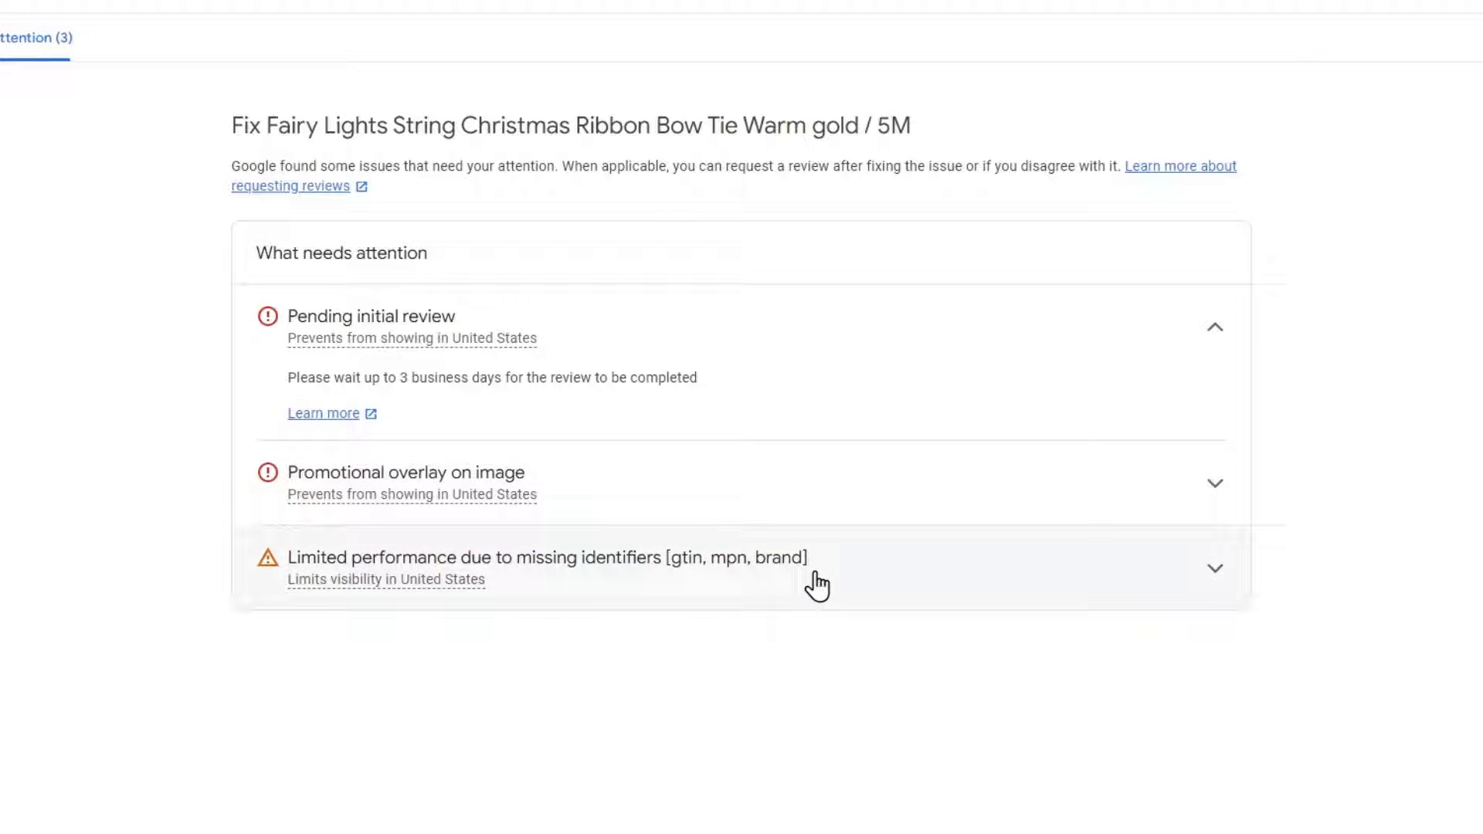
pyautogui.click(685, 504)
pyautogui.click(595, 359)
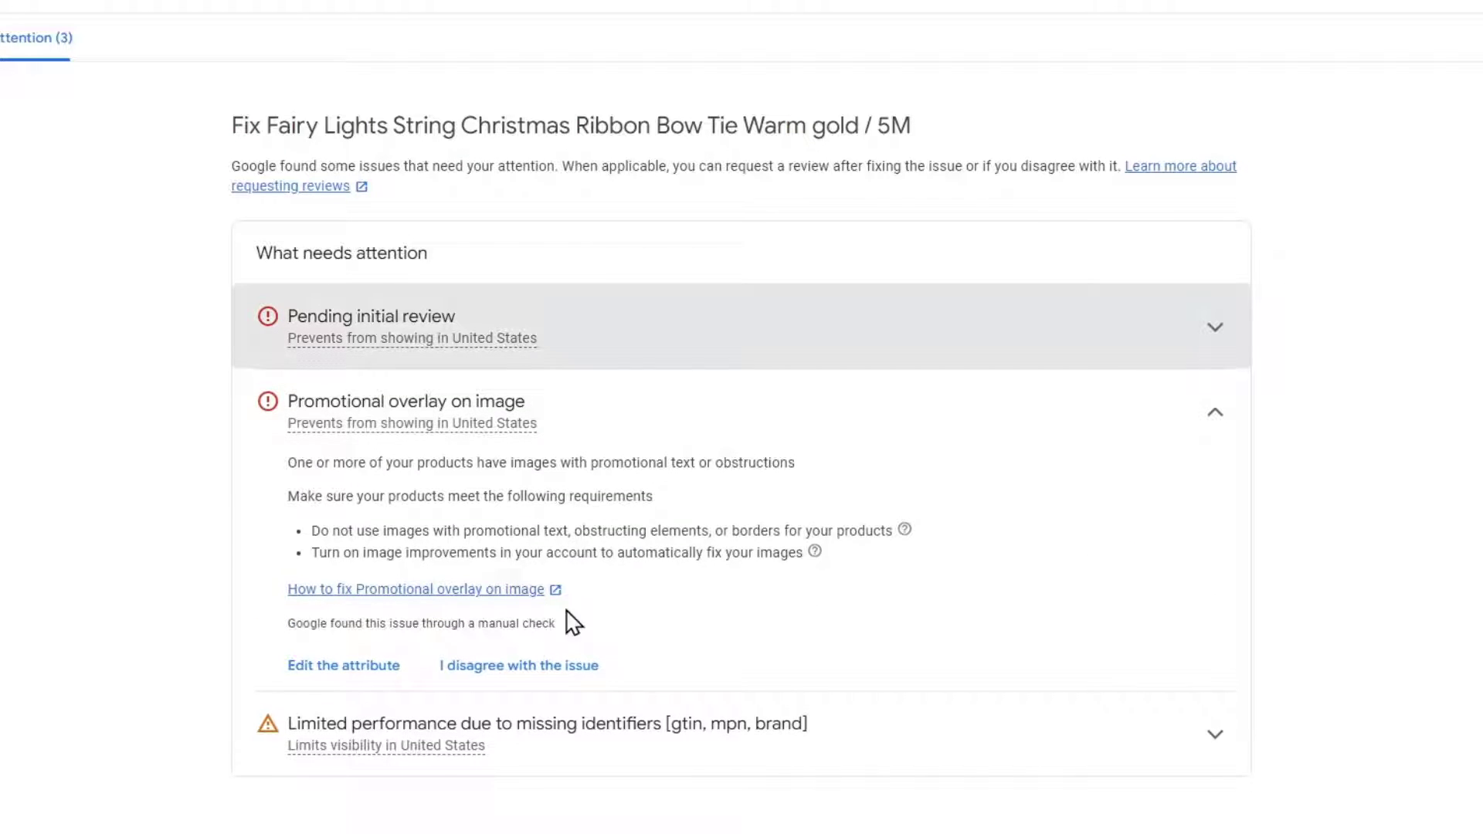
pyautogui.click(344, 666)
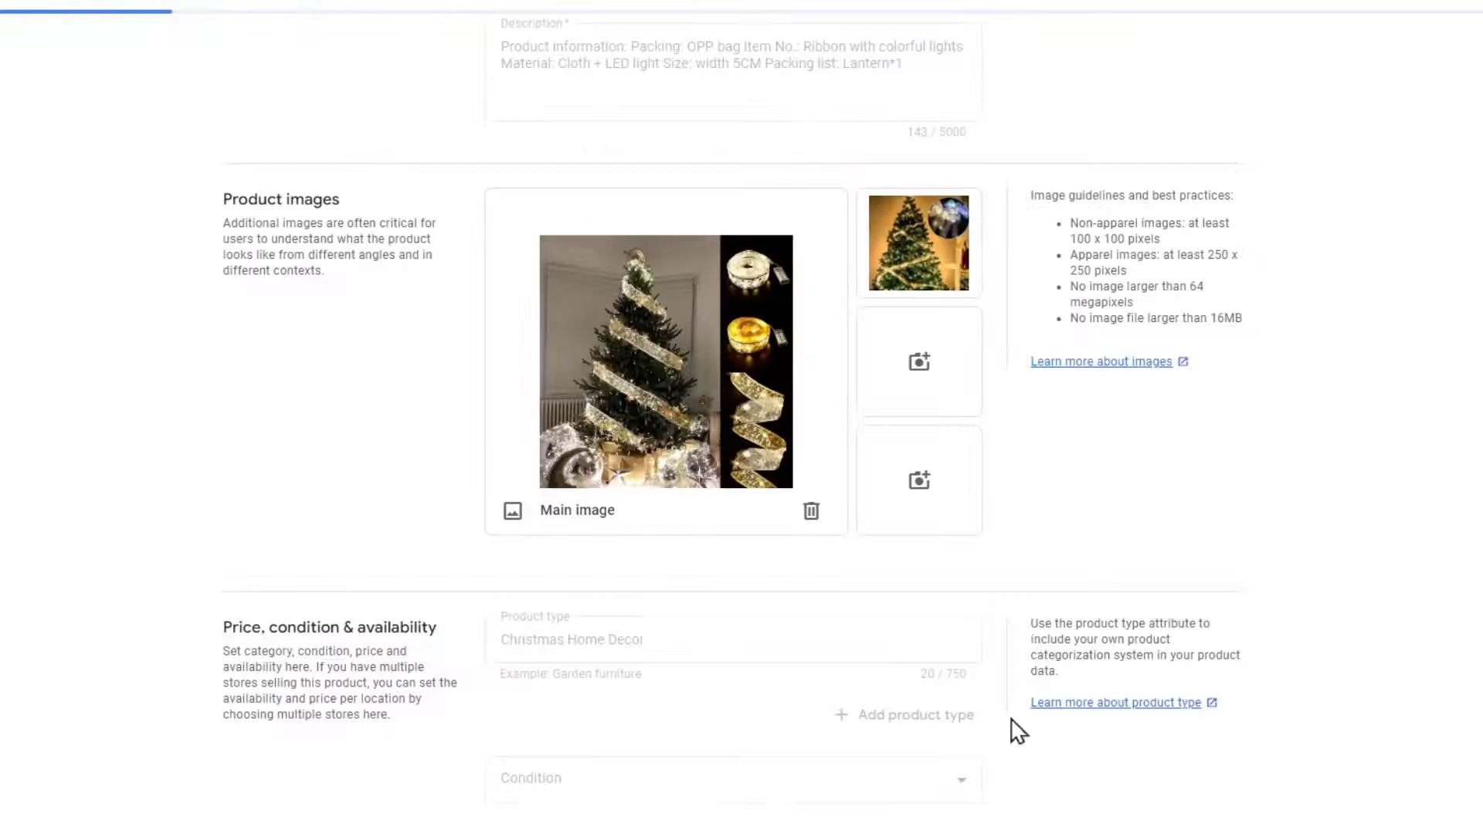
pyautogui.hotkey('alt', 'Left')
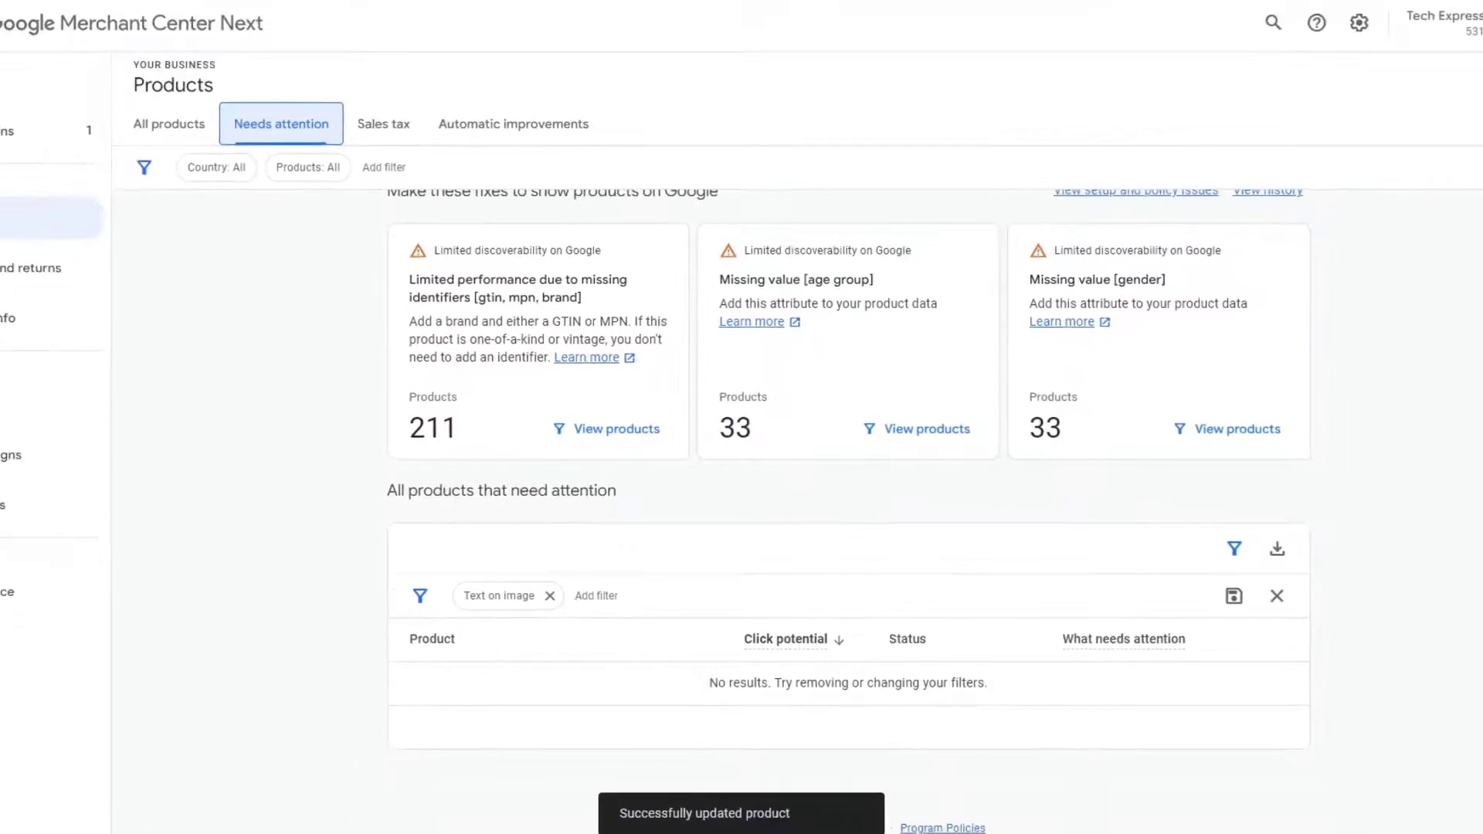
pyautogui.click(108, 11)
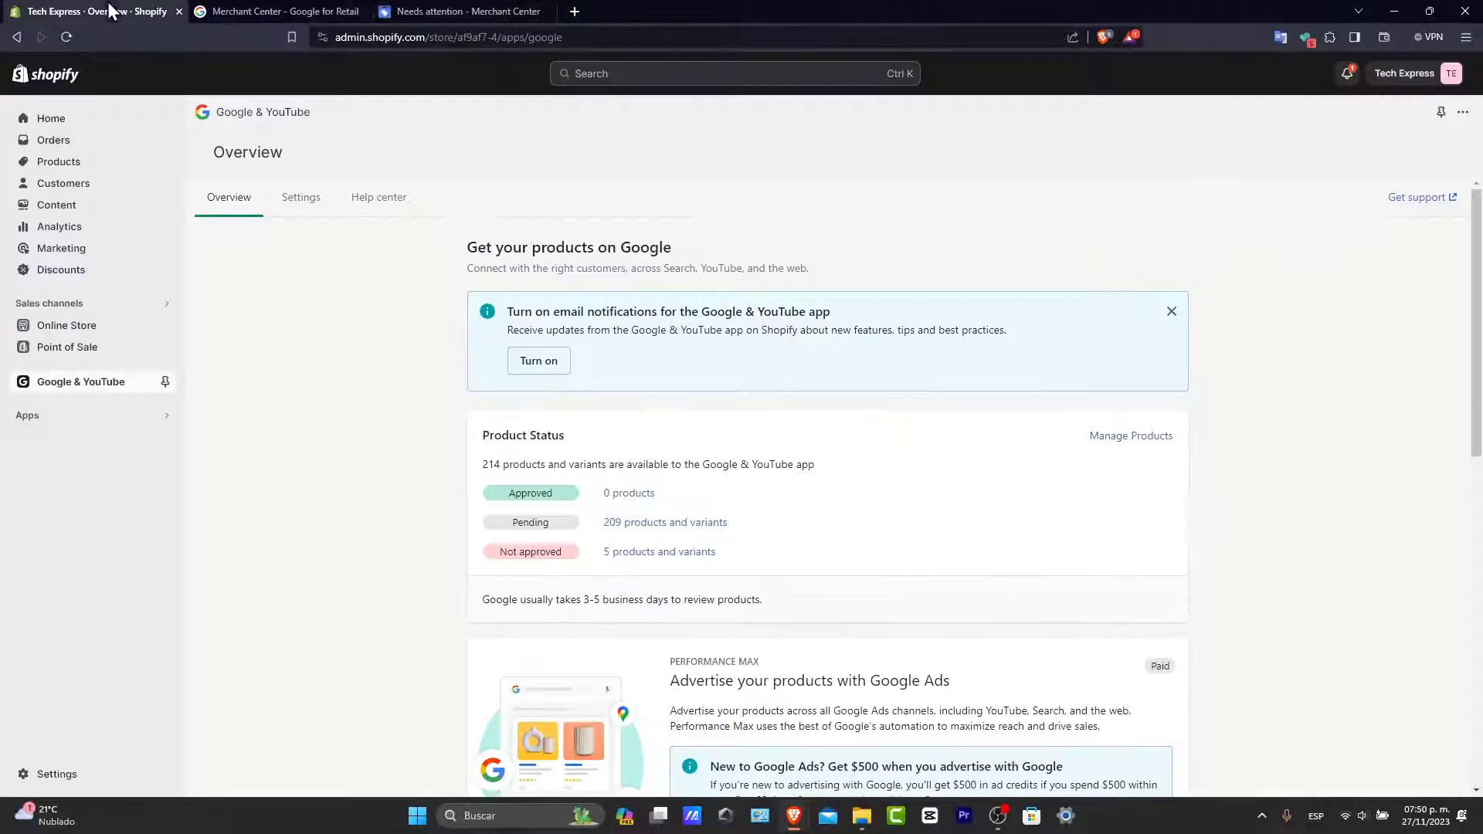
pyautogui.click(470, 4)
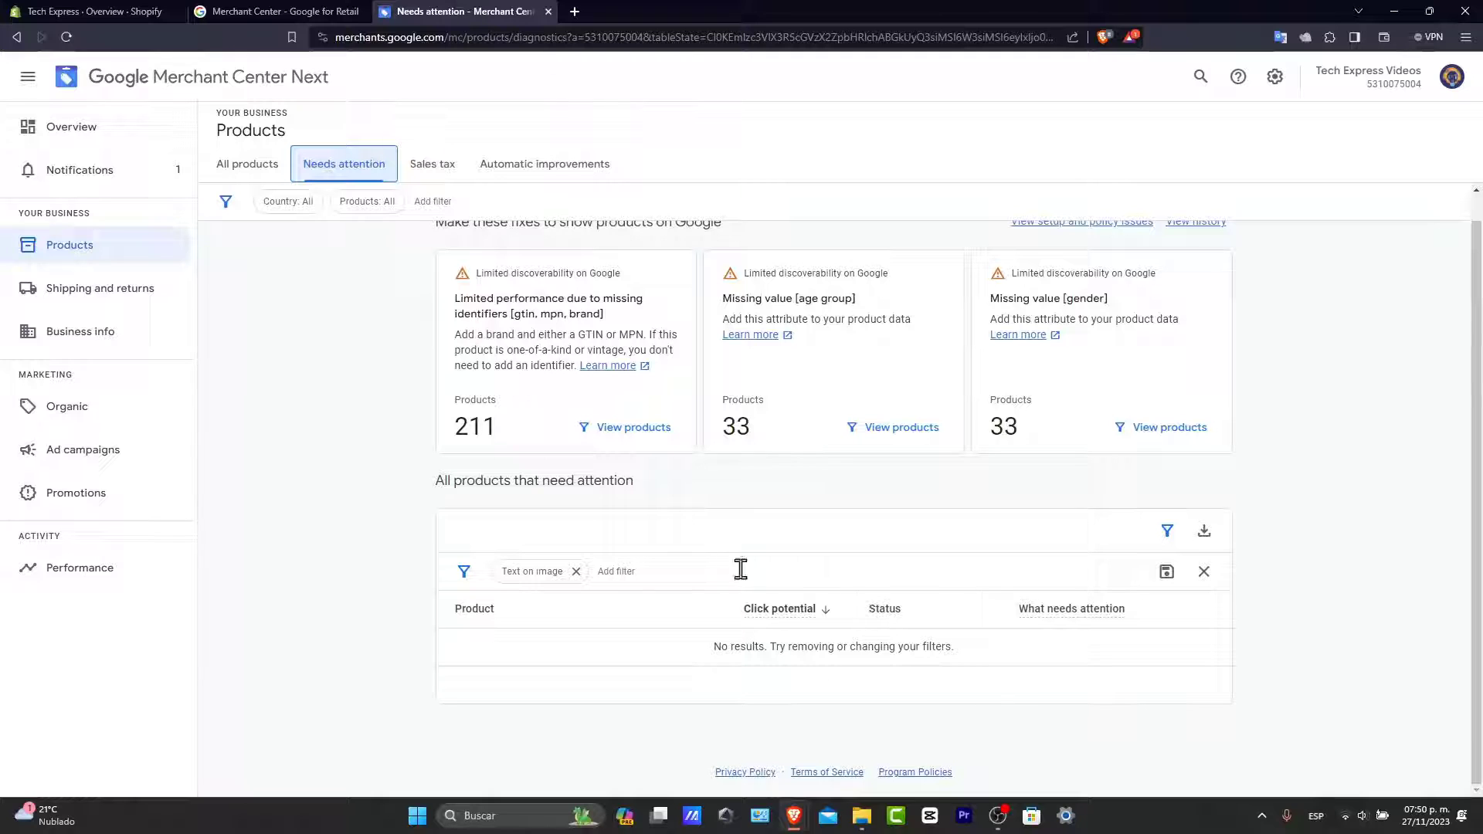
# List the 33 products missing an age group value, led by the grey plush slippers, and view issue details
pyautogui.click(930, 436)
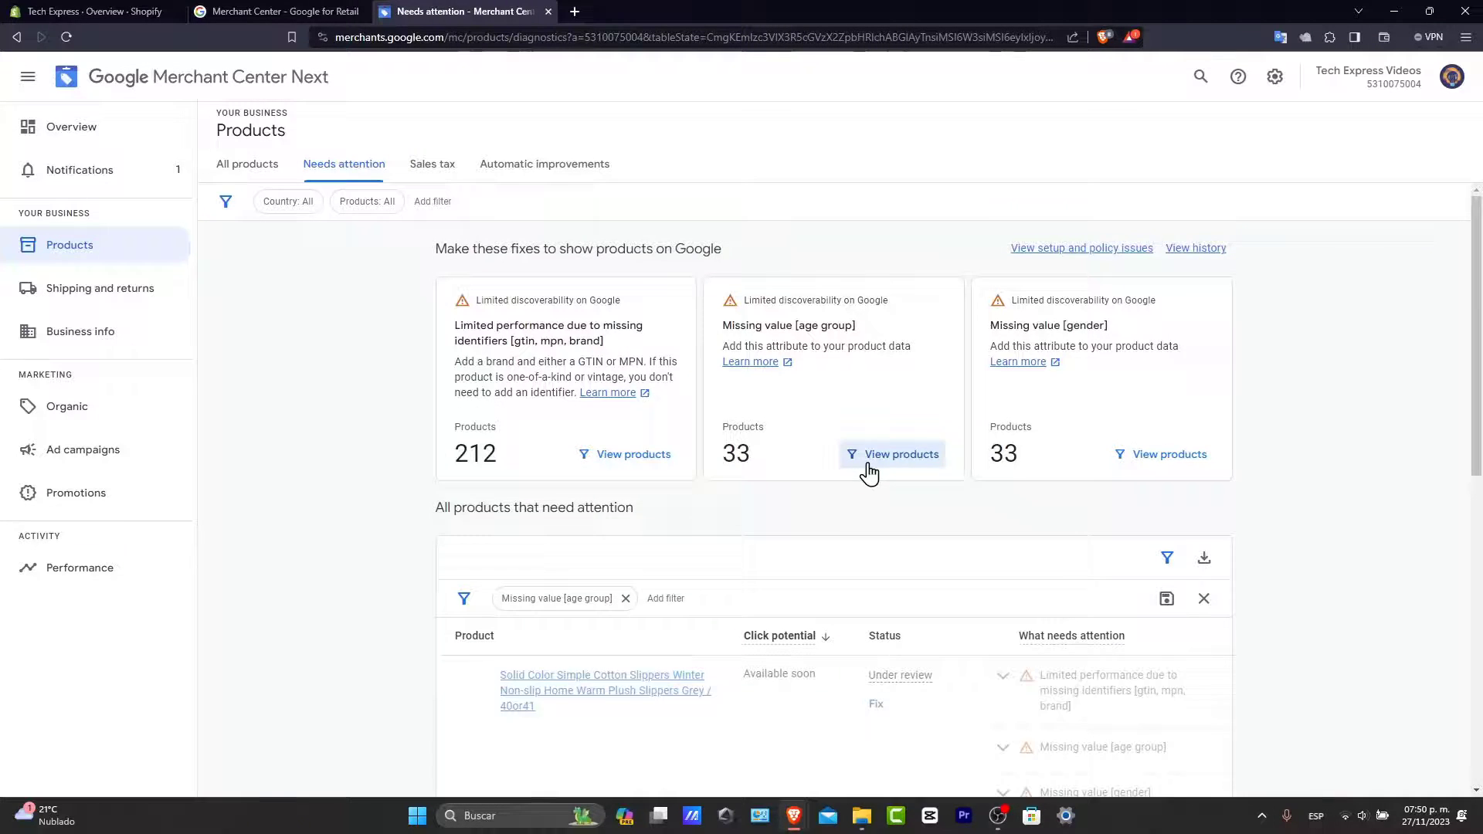
pyautogui.scroll(-3, 867, 531)
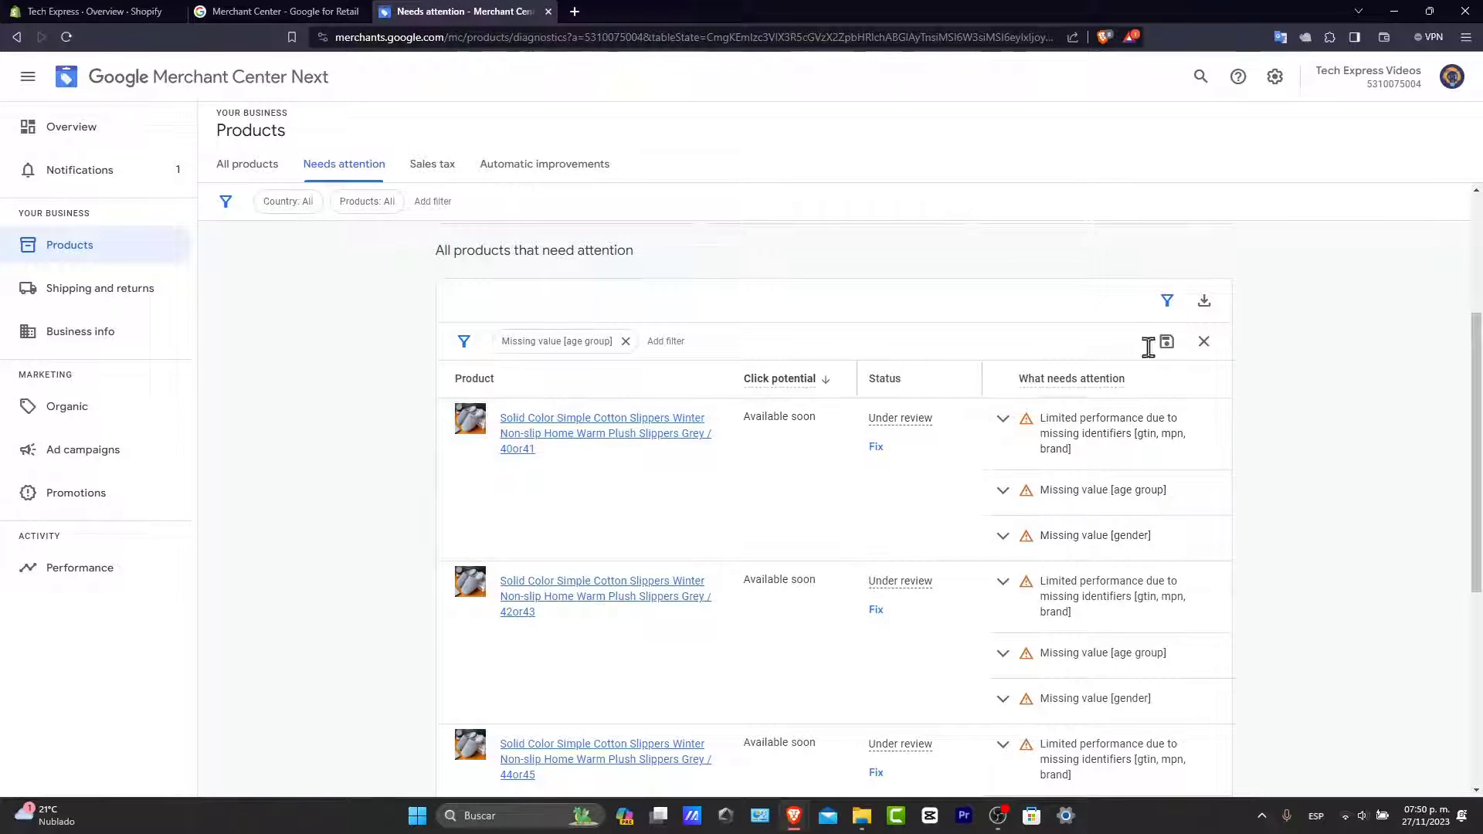
pyautogui.click(1167, 302)
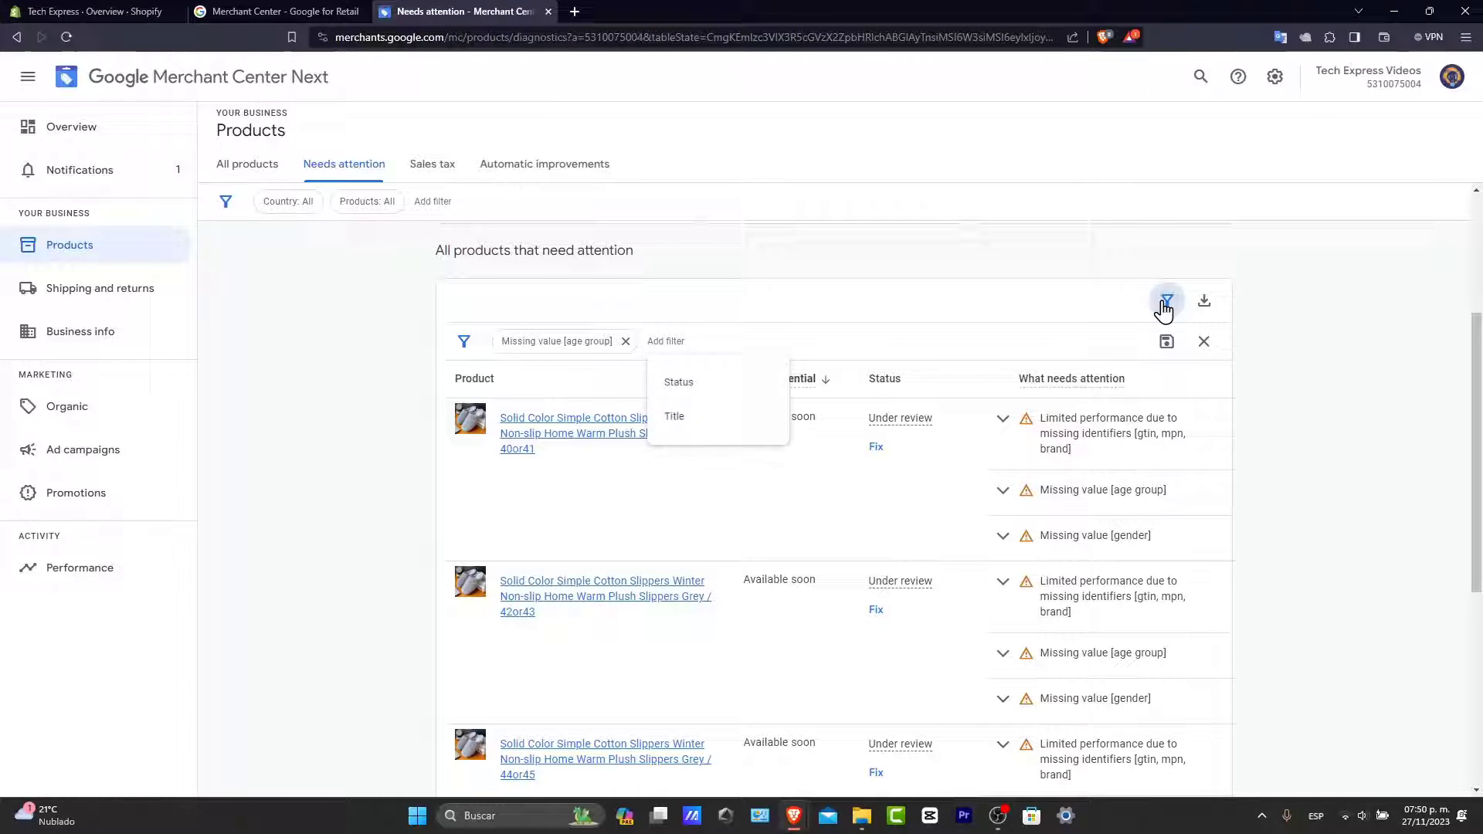
pyautogui.click(1002, 421)
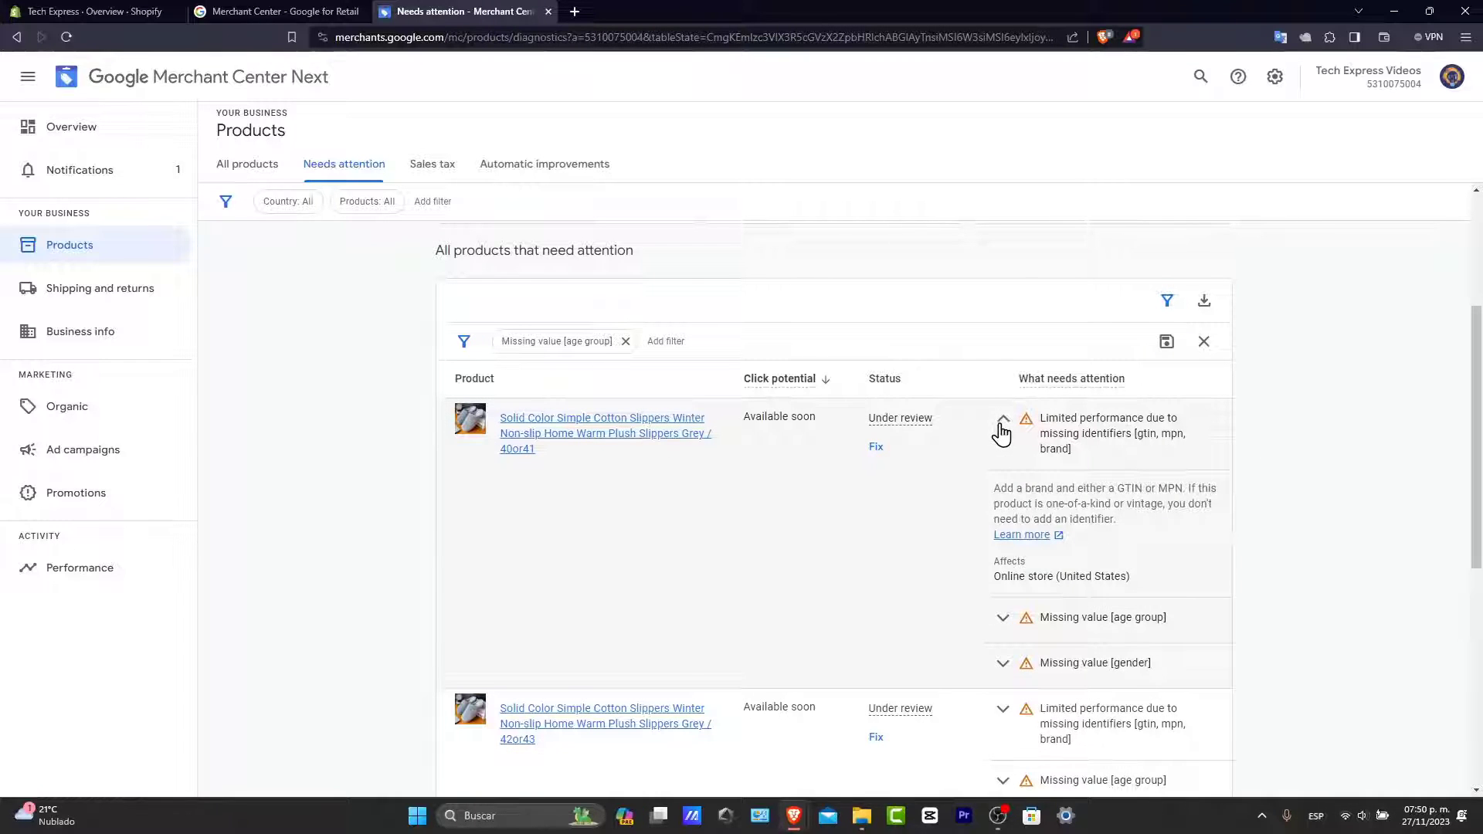